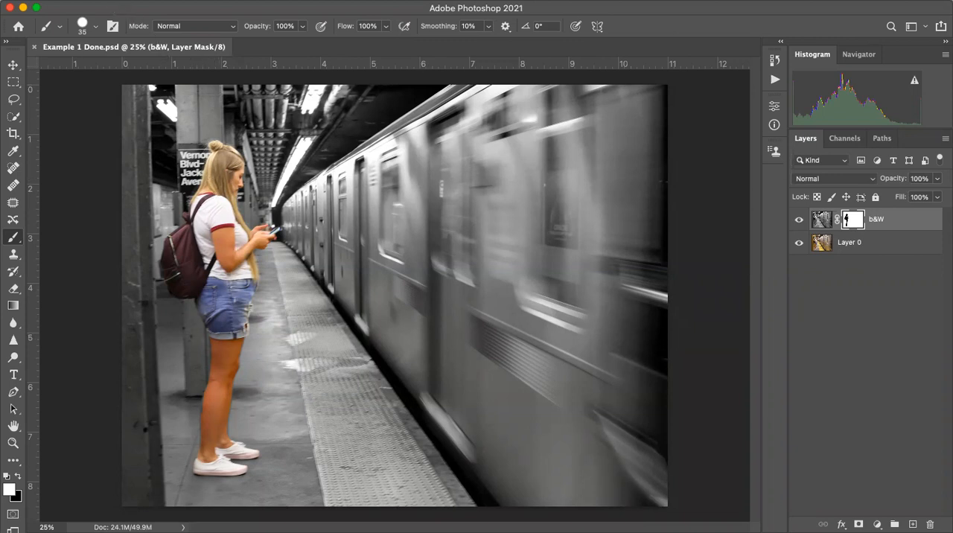
- Open the photo IMG_8070.JPG from the Downloads folder
click(100, 1)
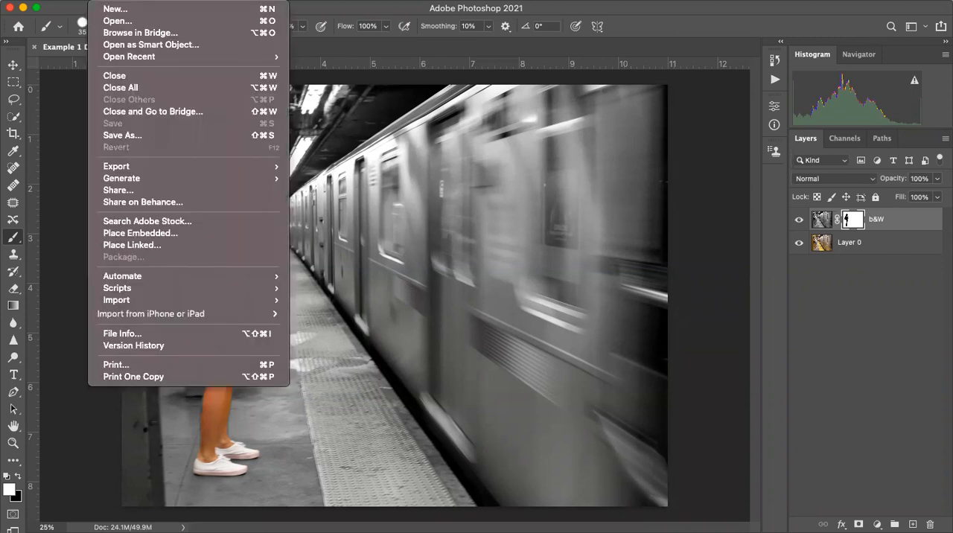
click(120, 23)
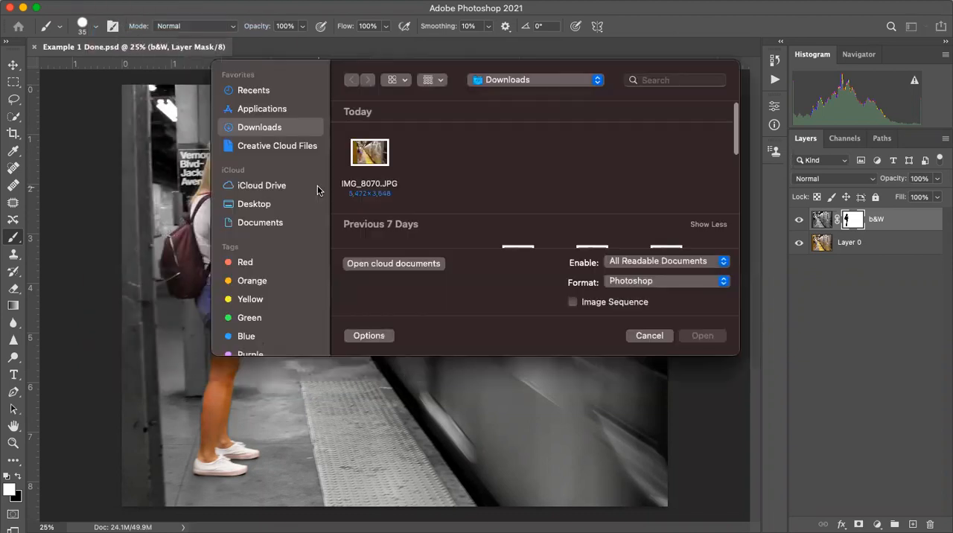
click(445, 158)
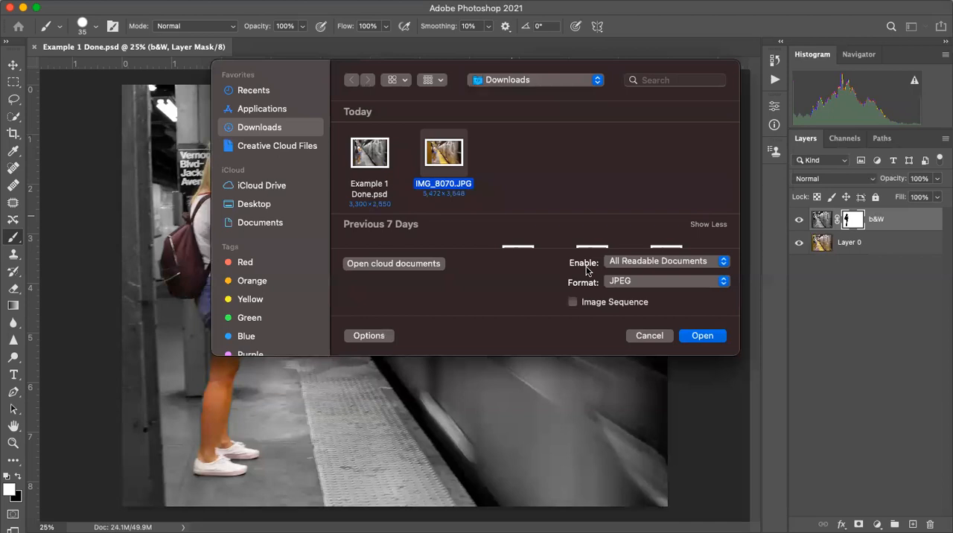
click(701, 336)
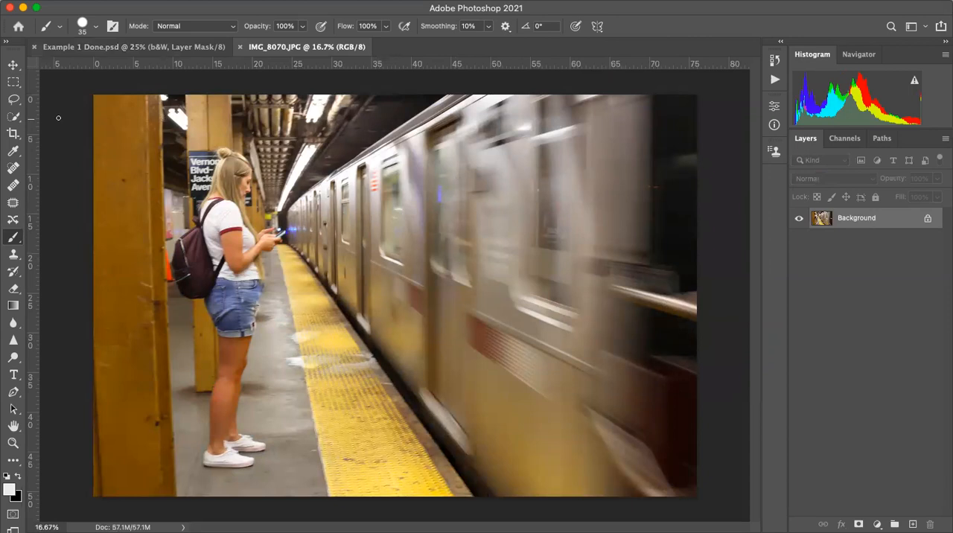
- Crop the subway photo to a landscape 11 by 8.5 ratio, keeping the woman and the train in frame
click(14, 134)
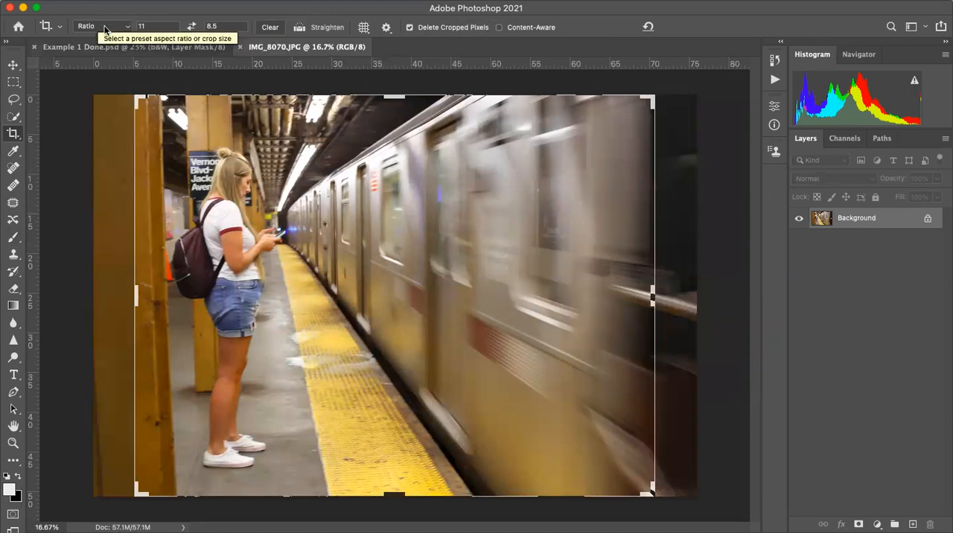
click(192, 28)
click(193, 27)
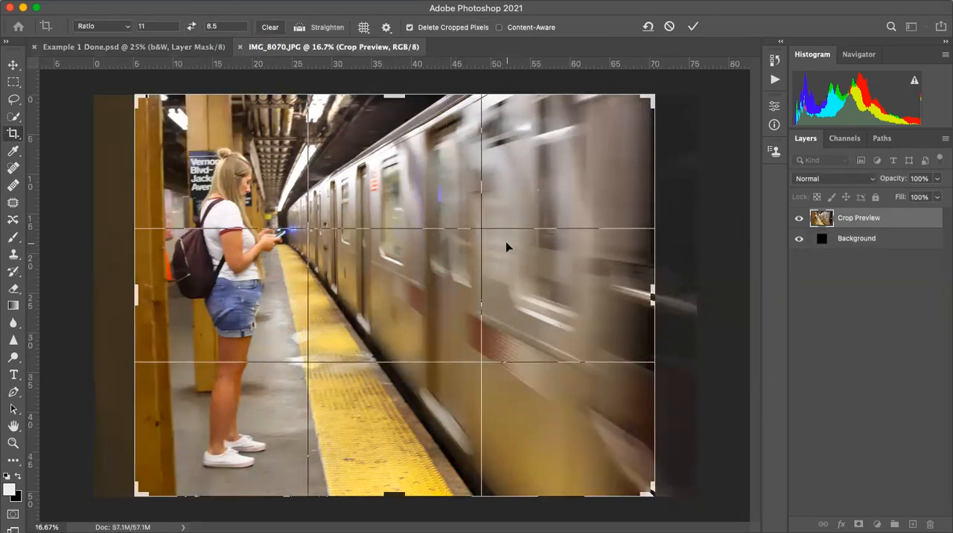
key(Return)
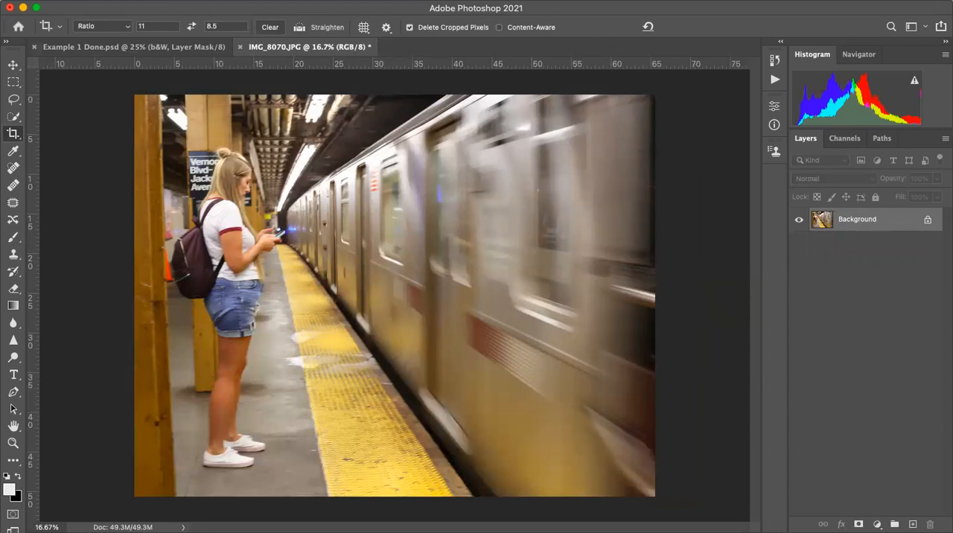
- Resize the image to a width of 11 inches at a resolution of 300 pixels/inch
click(161, 0)
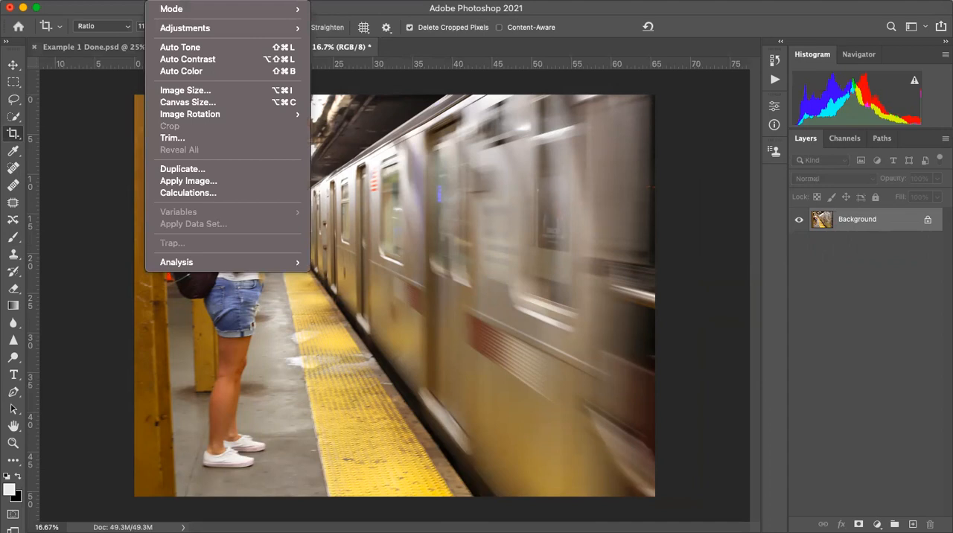
click(189, 91)
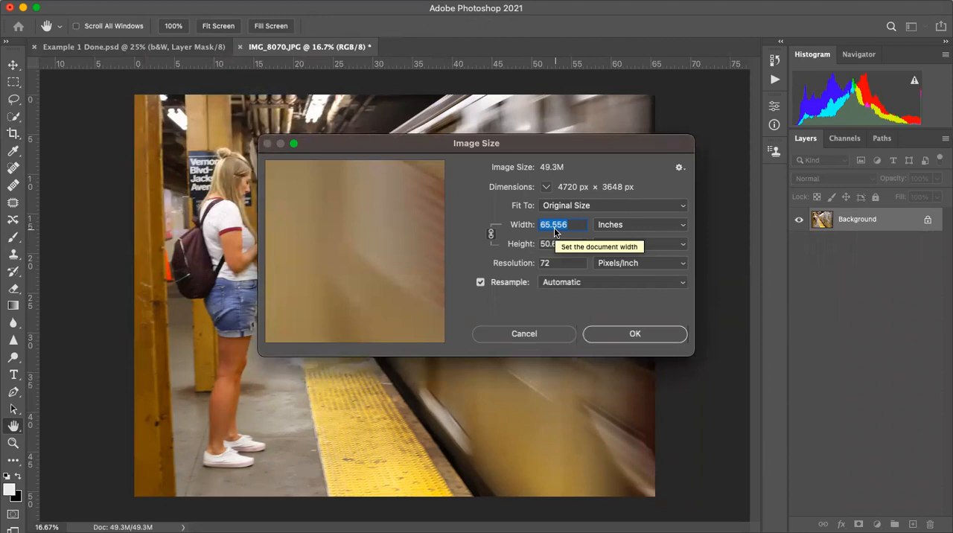
text(11)
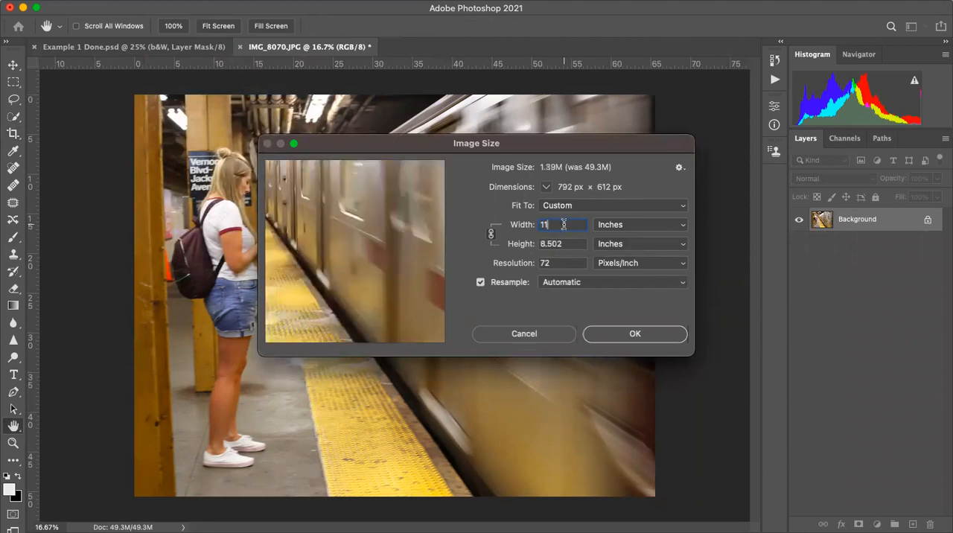
double_click(569, 262)
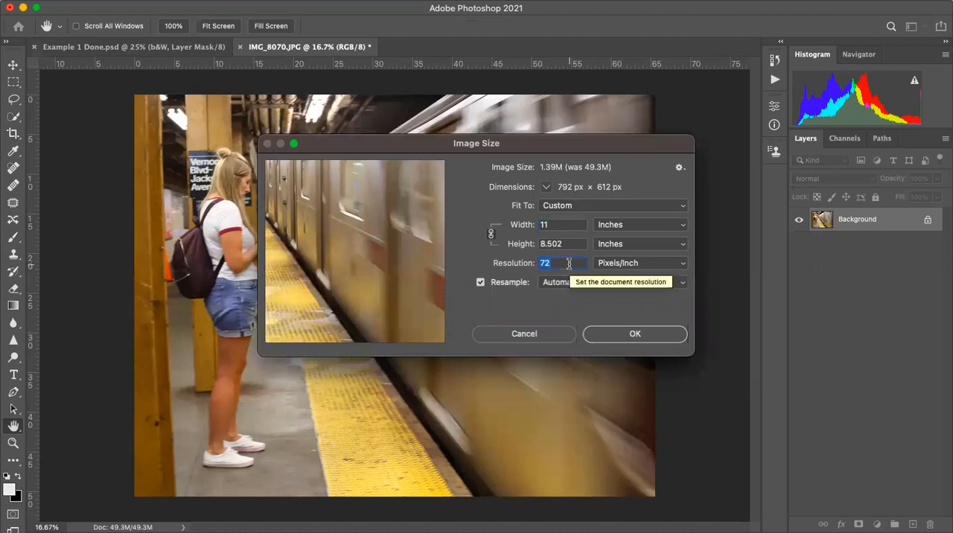
text(300)
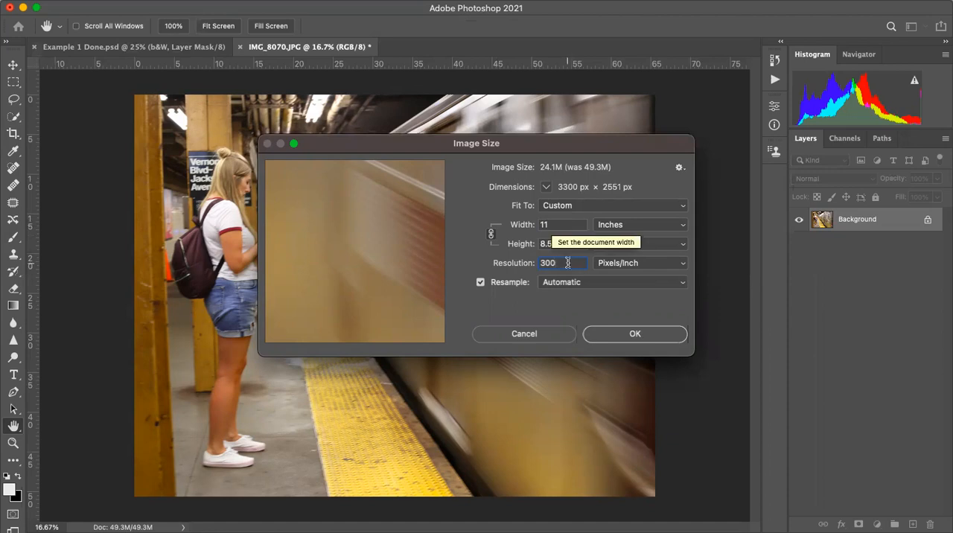
click(632, 334)
key(c)
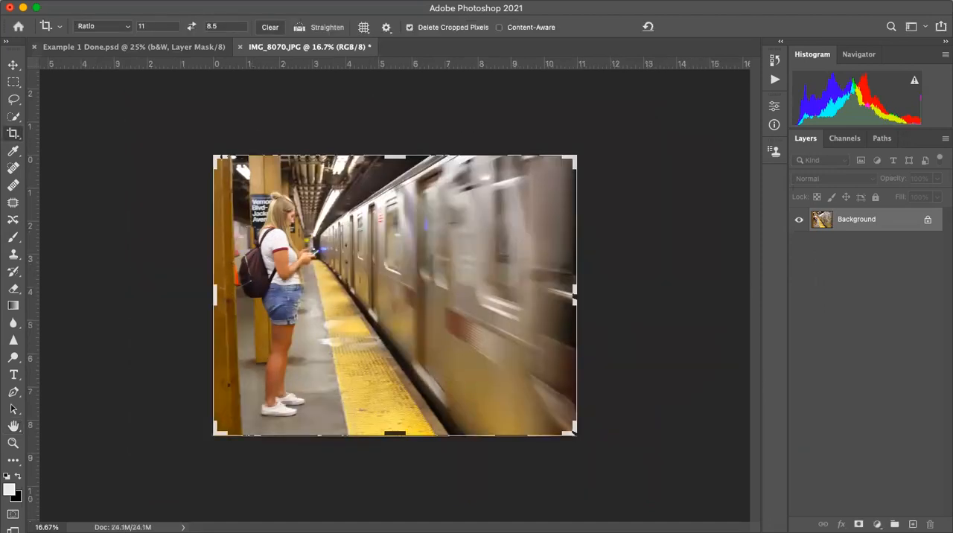
- Set the canvas height to exactly 8.5 inches and accept the clipping
click(162, 1)
click(184, 103)
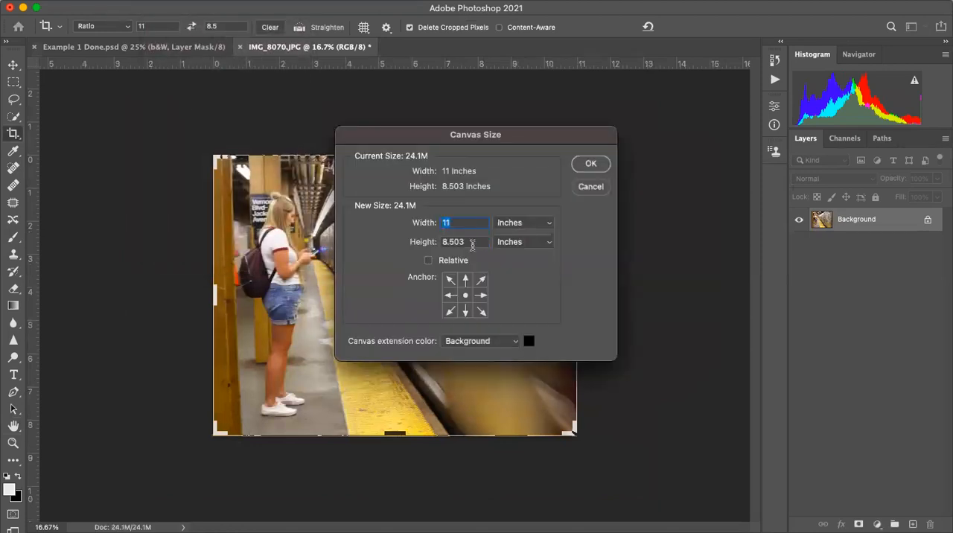
double_click(475, 241)
click(475, 241)
key(BackSpace)
key(BackSpace)
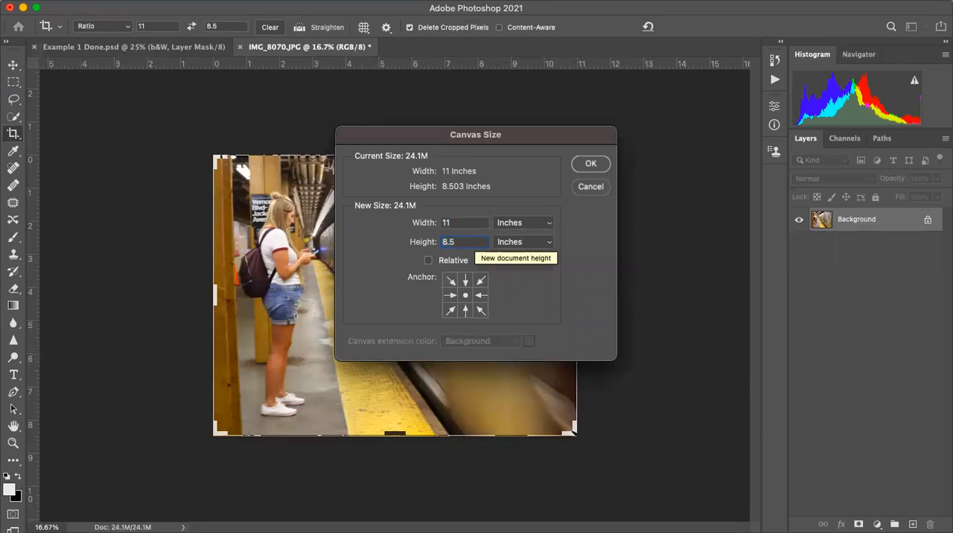
click(590, 165)
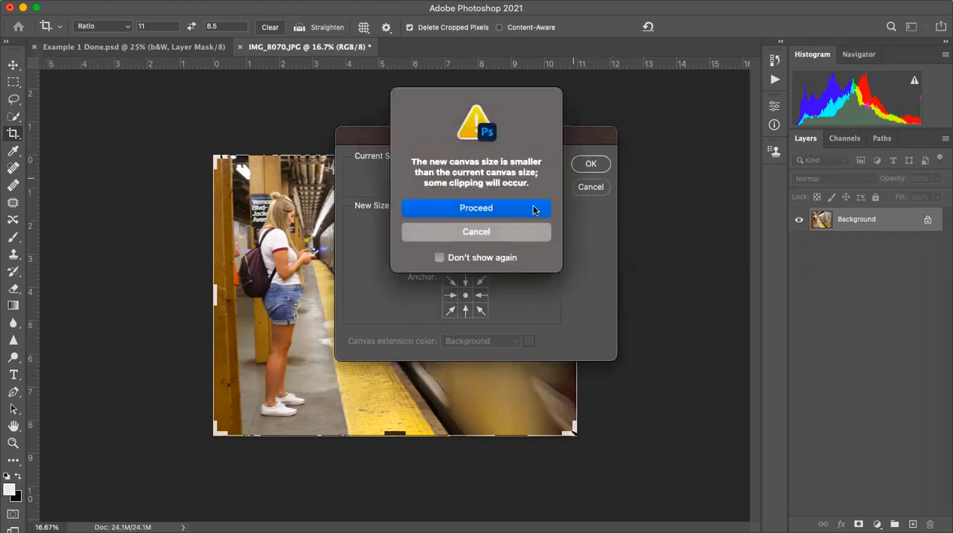
click(475, 208)
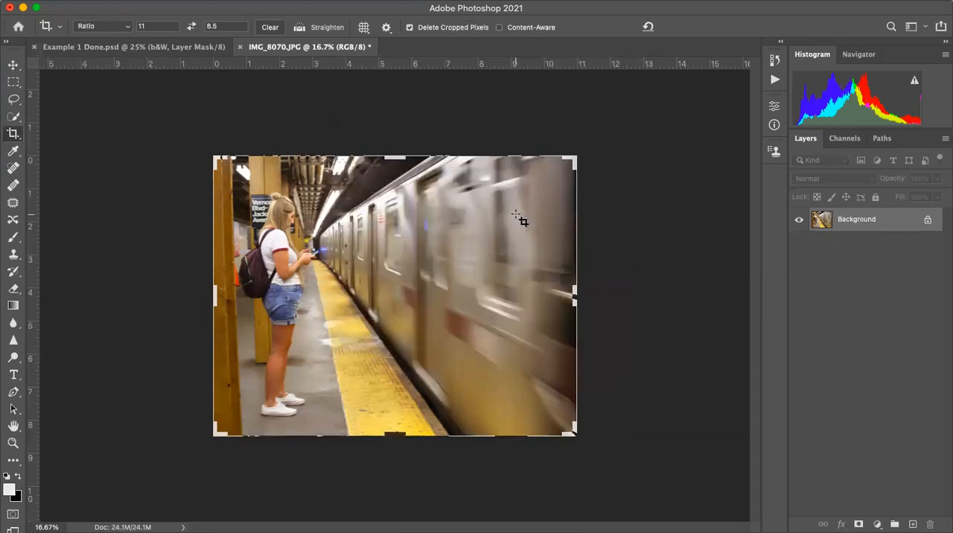
- Duplicate the Background layer within the same document and name the copy B&W
click(11, 68)
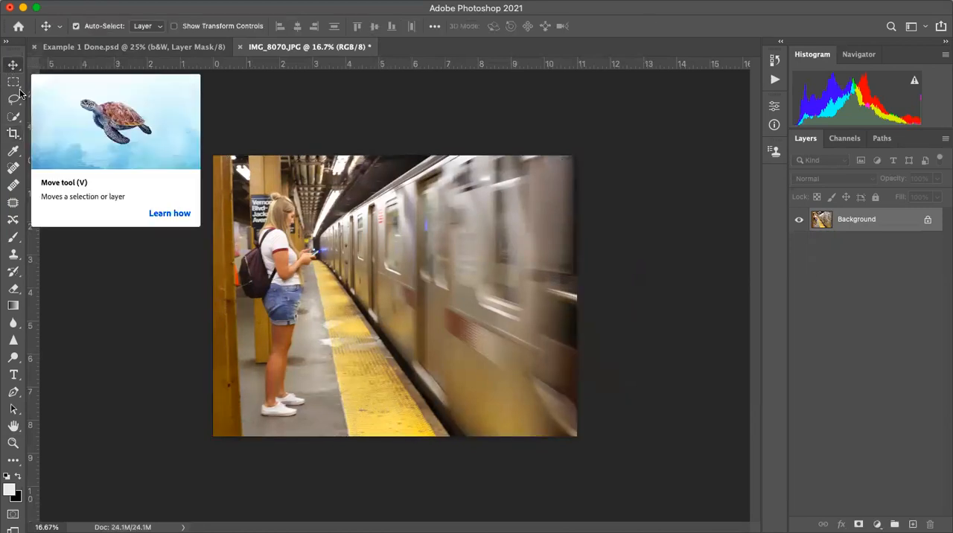
right_click(866, 222)
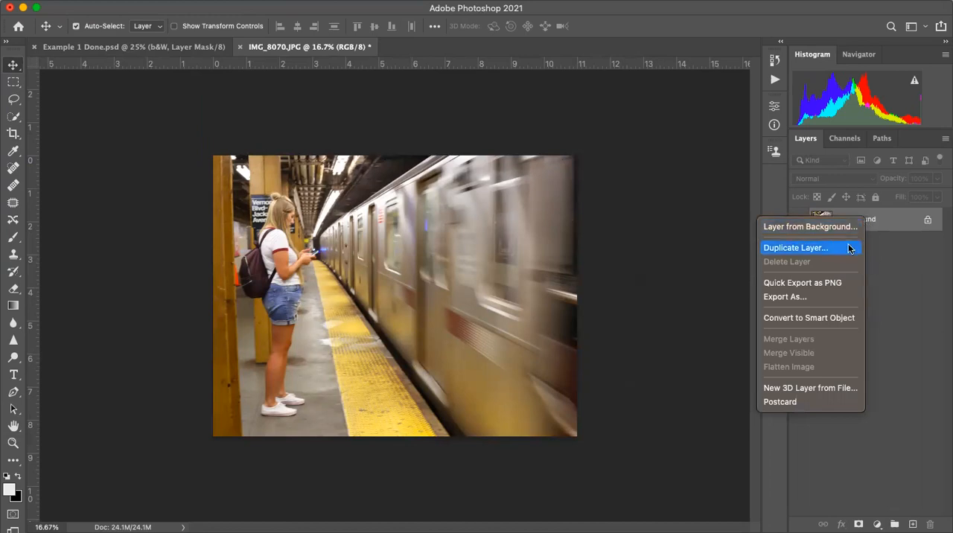
click(848, 248)
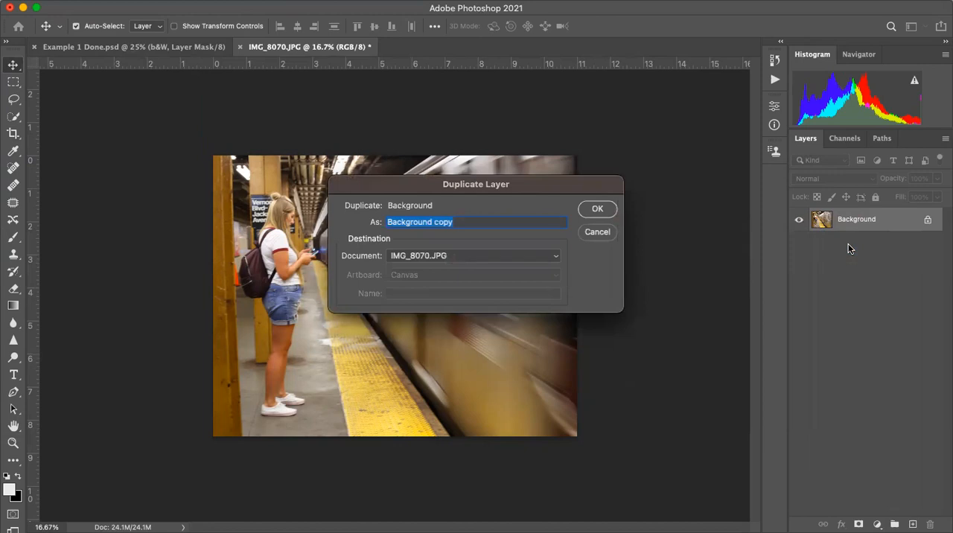
text(B&W)
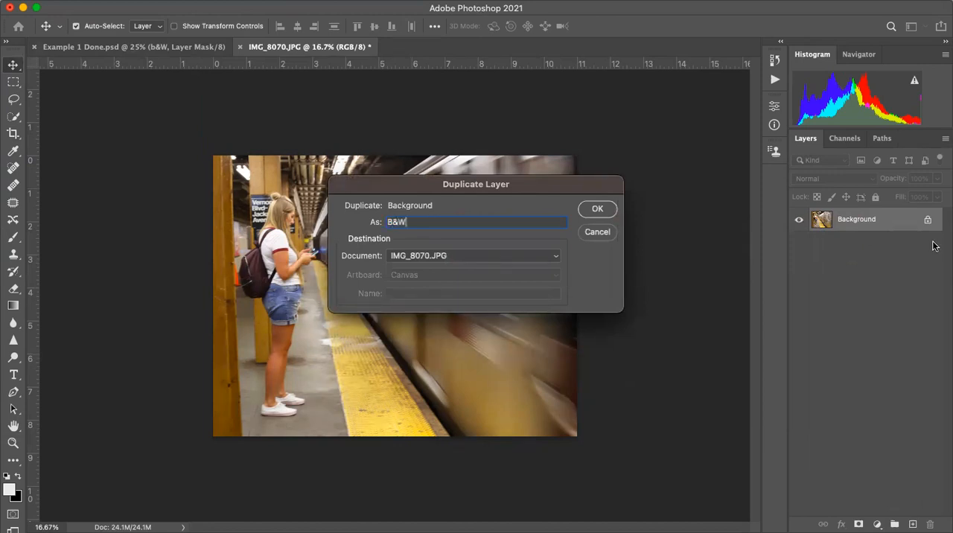
click(597, 209)
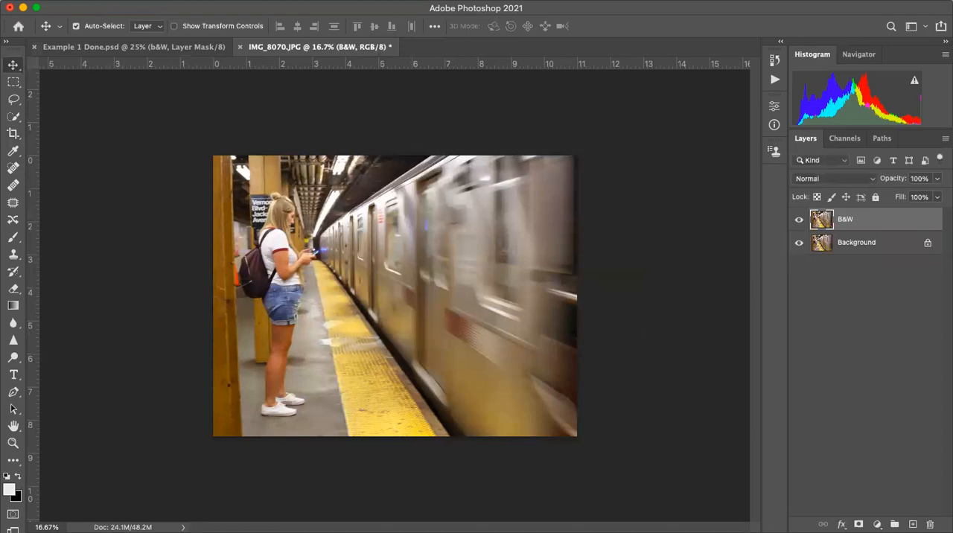
- Remove all color from the B&W layer with a Hue/Saturation adjustment, setting Saturation to -100
click(161, 1)
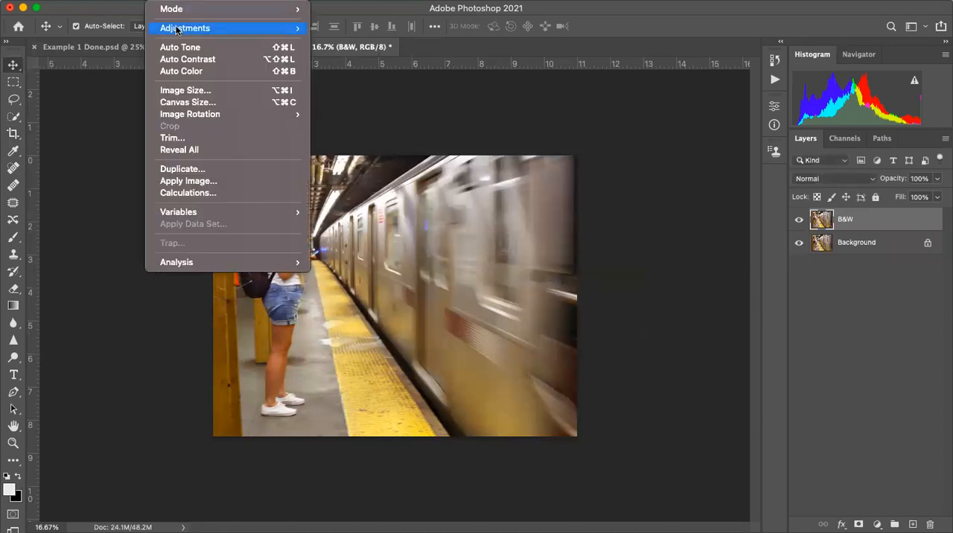
mouse_move(297, 29)
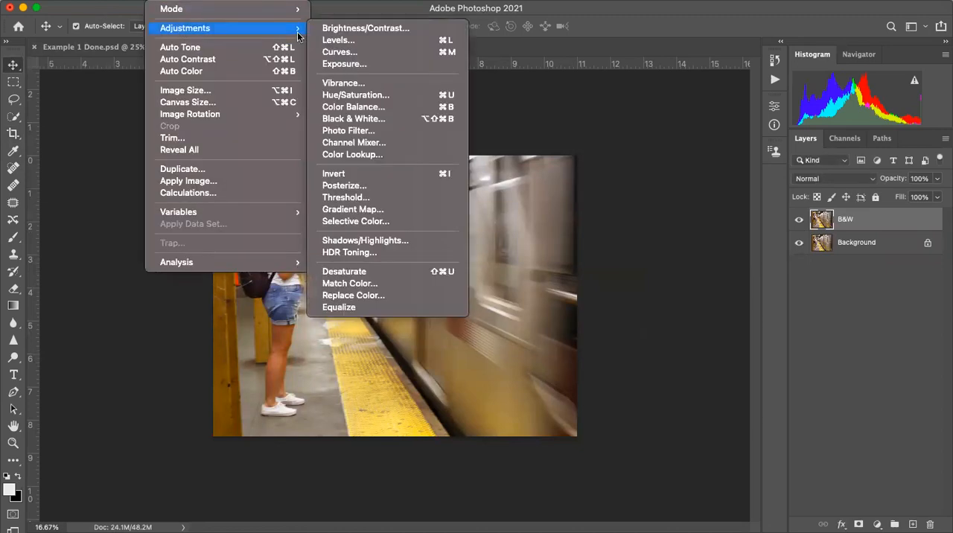
click(352, 96)
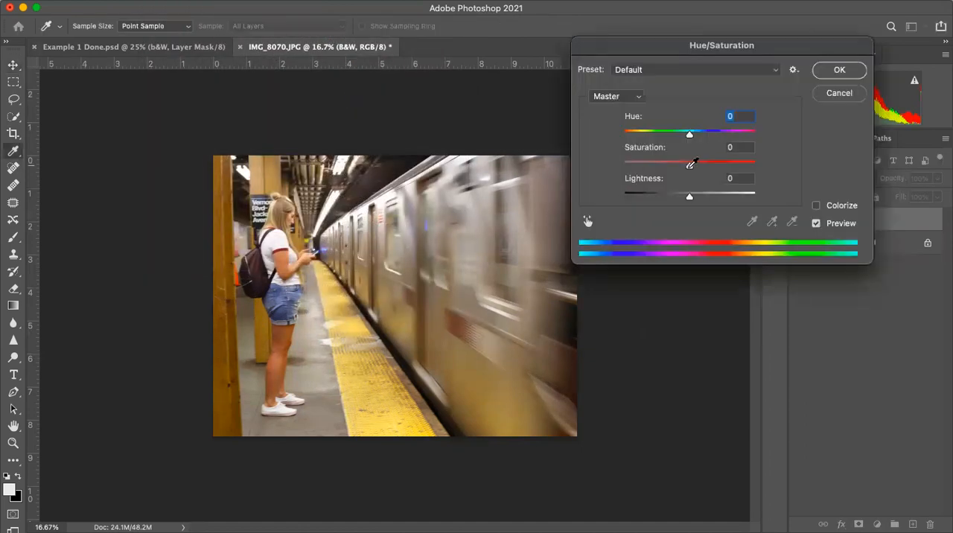
drag(688, 163, 606, 171)
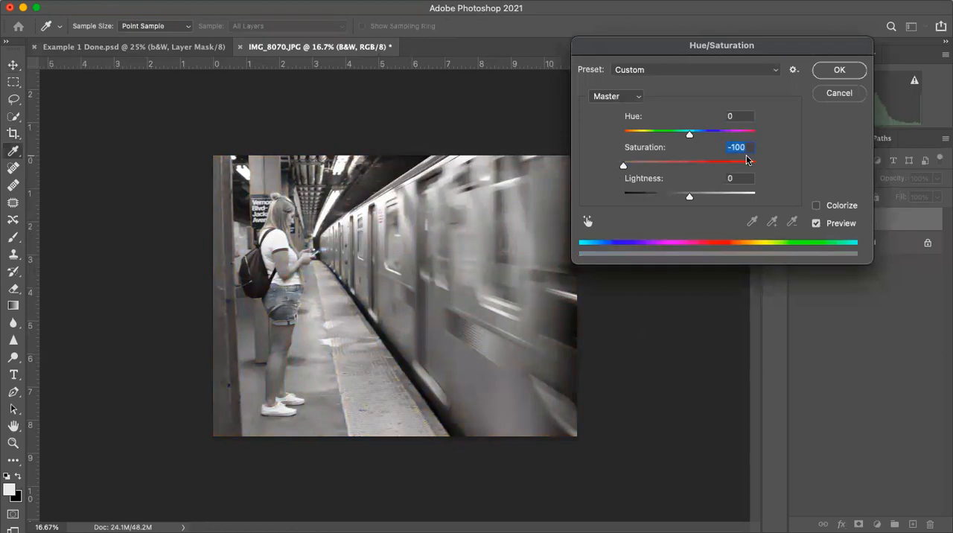
click(832, 72)
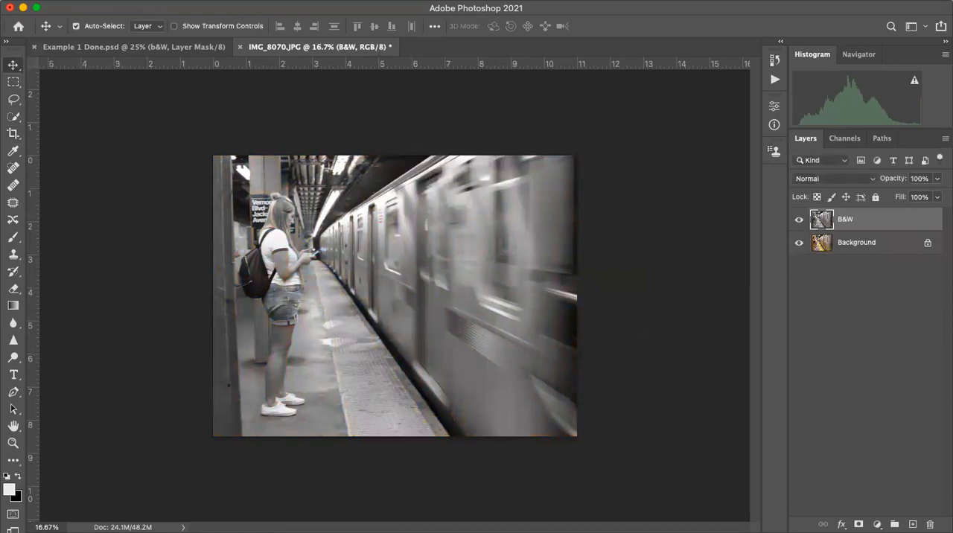
- Increase the B&W layer's contrast with Levels, setting the black input to 20 and the white input to 249
click(160, 0)
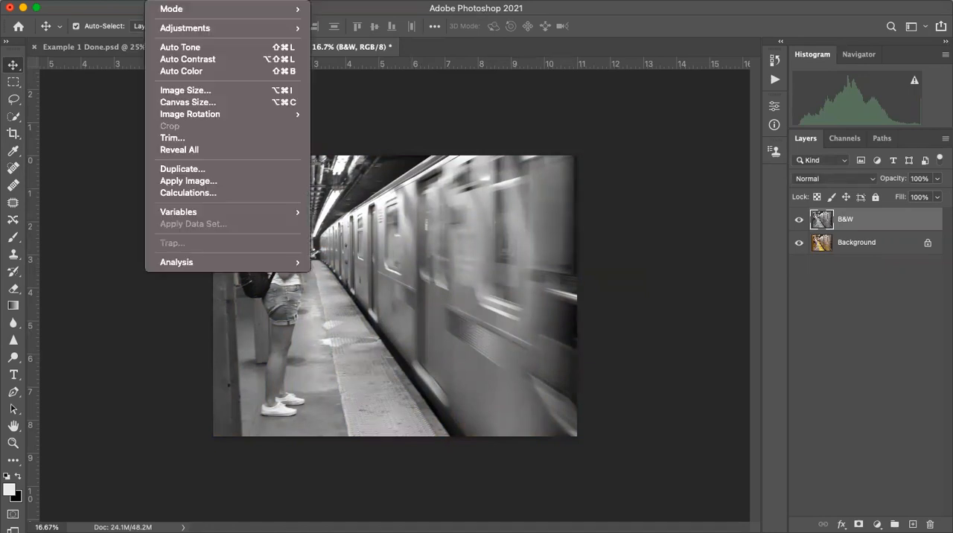
mouse_move(186, 32)
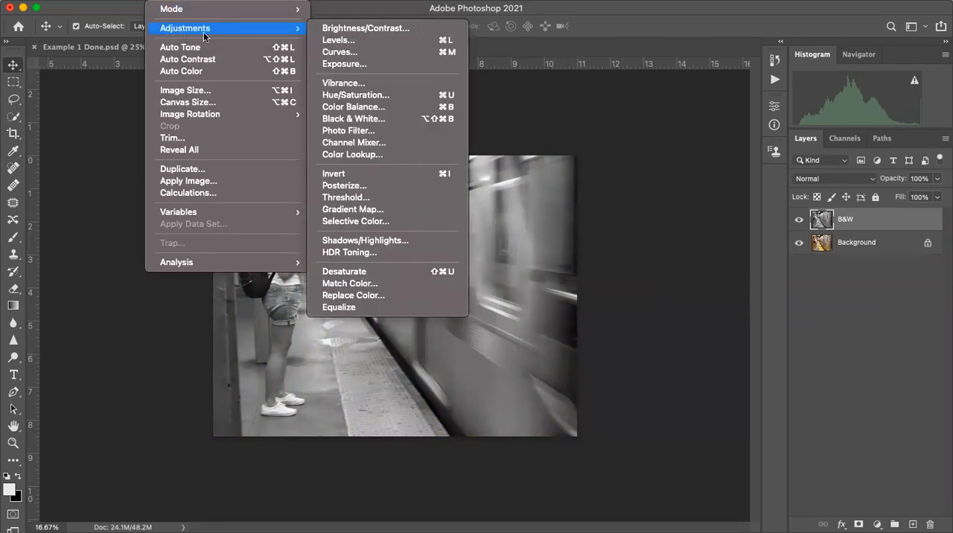
click(360, 47)
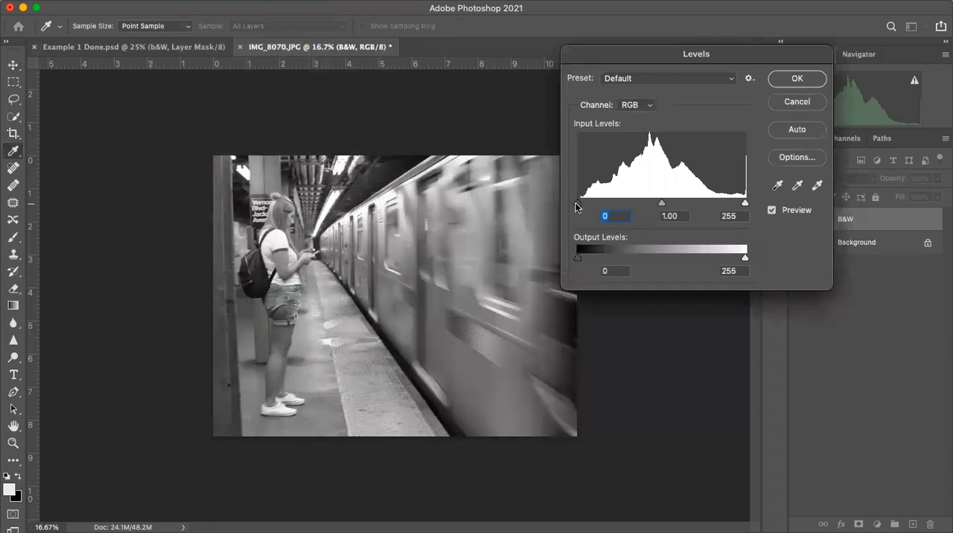
drag(576, 202, 589, 202)
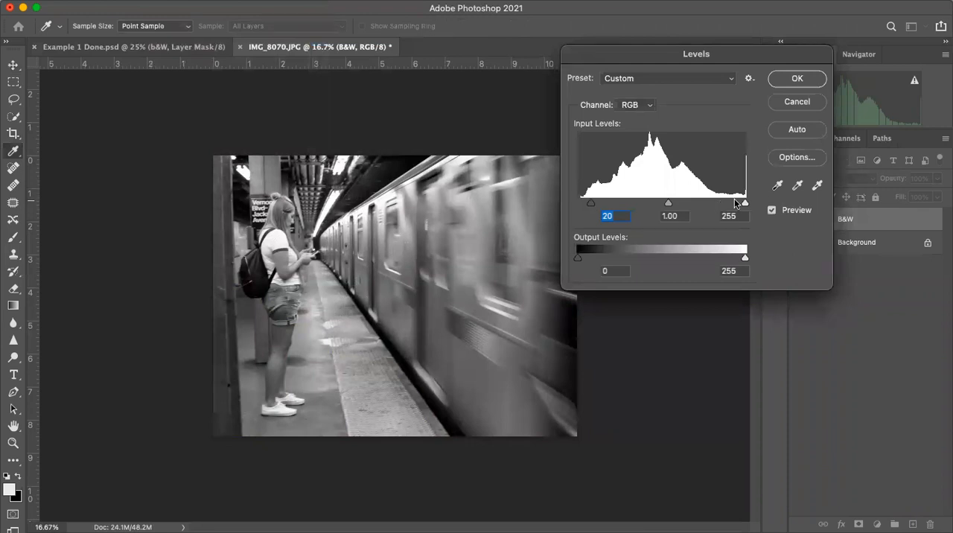
drag(747, 206, 743, 205)
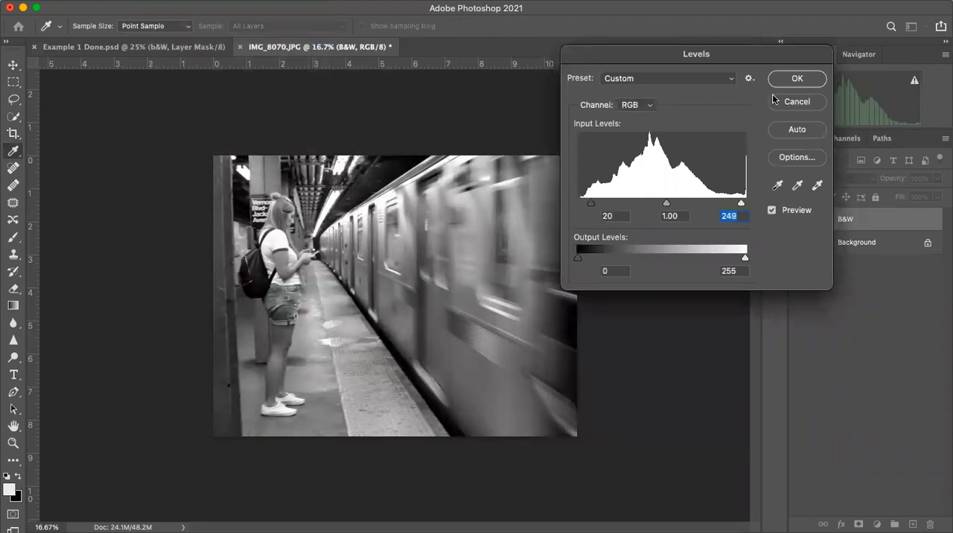
click(787, 78)
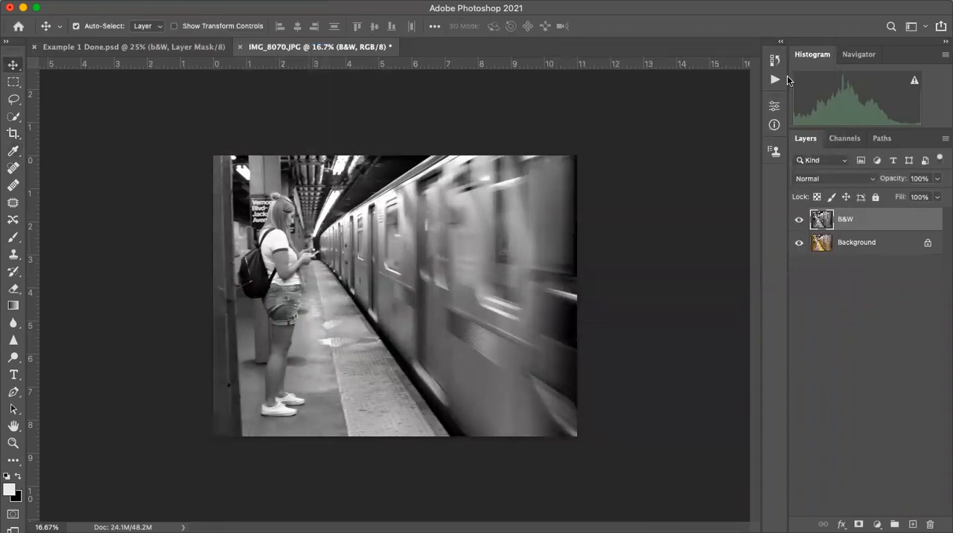
- Add a white layer mask to the B&W layer
key(super)
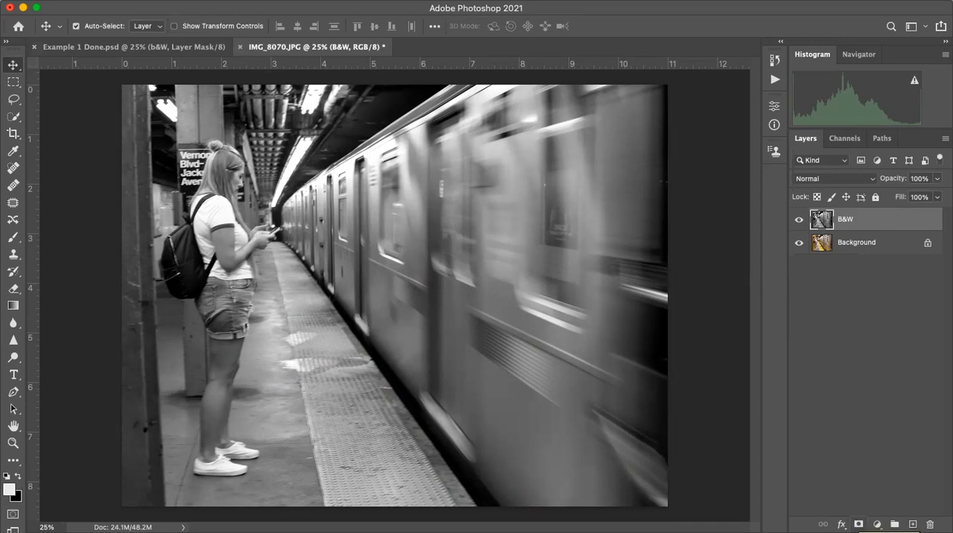
click(858, 524)
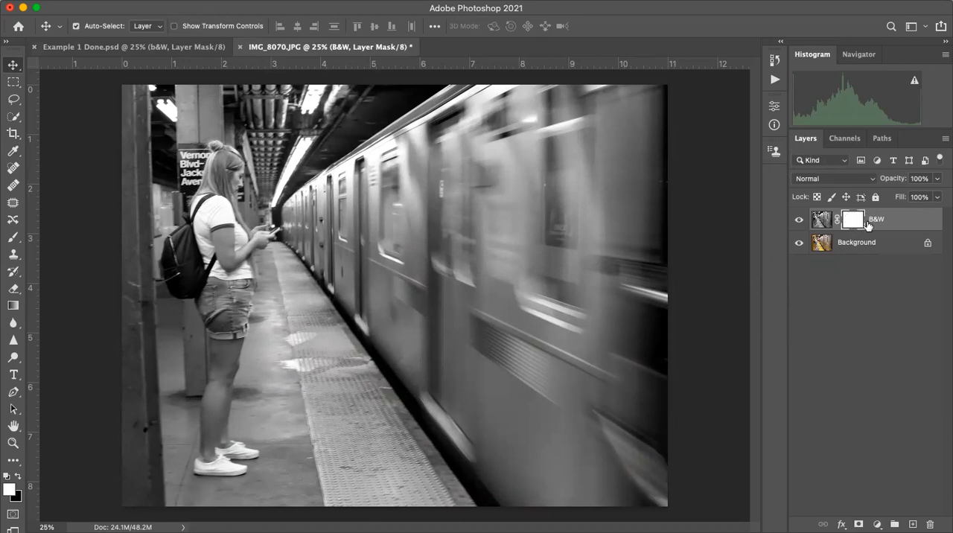
- Target the B&W layer's mask and set up a Hard Round brush with a size of 100 px
click(821, 219)
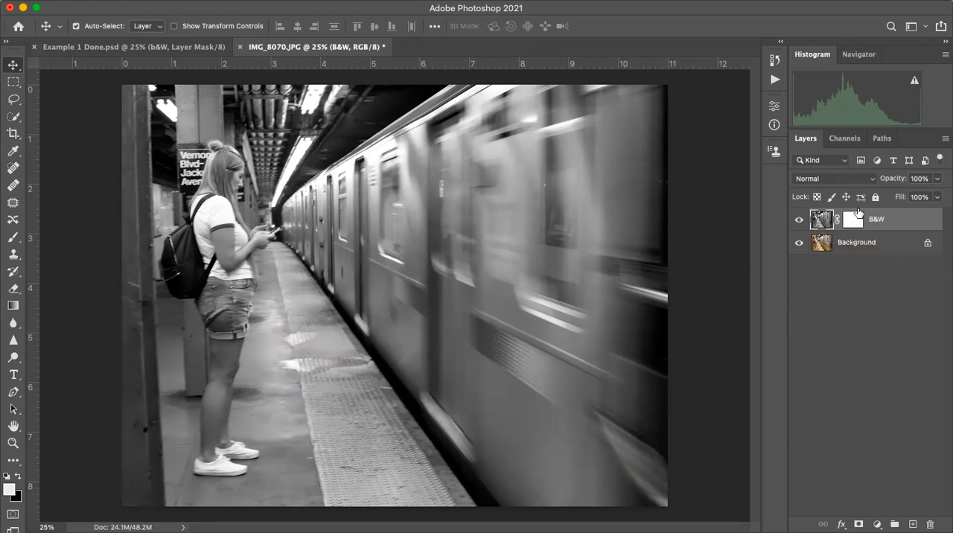
click(860, 223)
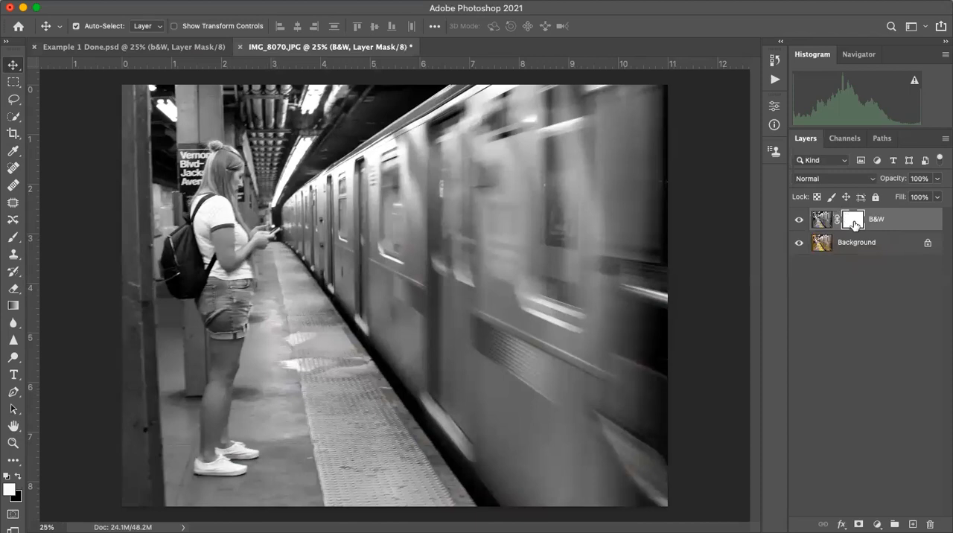
click(10, 242)
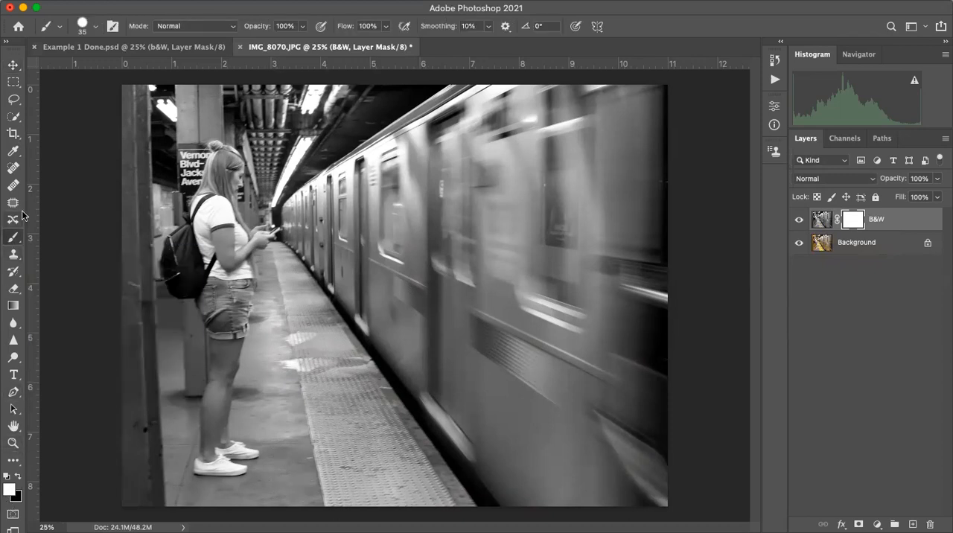
click(94, 30)
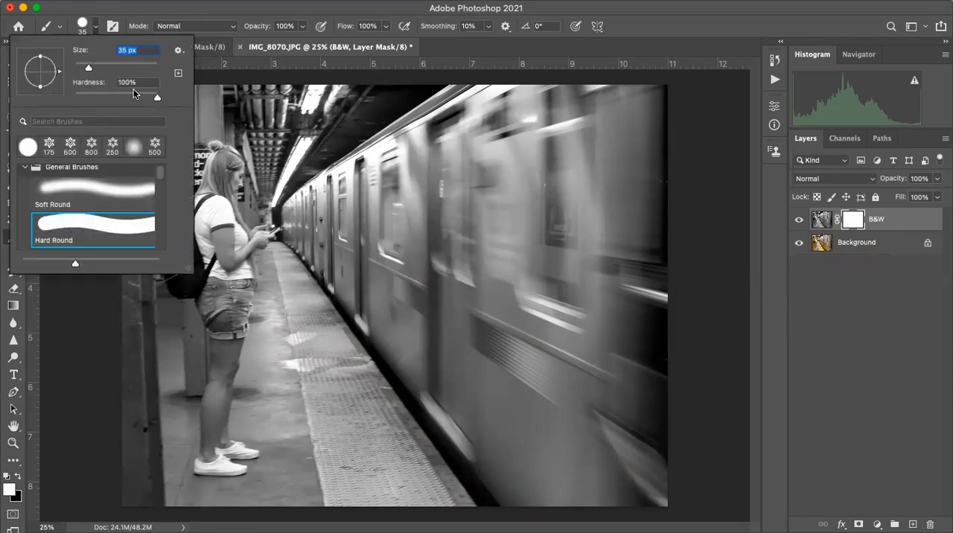
click(647, 28)
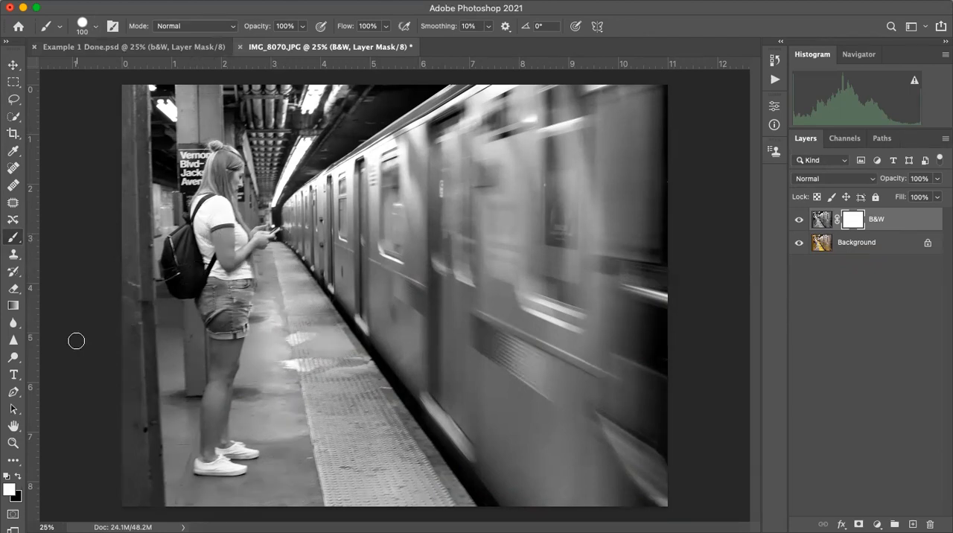
- Paint black on the B&W layer's mask over the woman's head, upper body, backpack and shorts to bring back their color
click(17, 478)
click(18, 477)
click(17, 479)
click(18, 480)
click(18, 479)
click(18, 479)
click(17, 477)
mouse_move(212, 192)
mouse_down()
mouse_move(206, 246)
mouse_move(211, 218)
mouse_move(216, 237)
mouse_move(225, 222)
mouse_move(224, 160)
mouse_move(208, 220)
mouse_move(217, 177)
mouse_move(206, 207)
mouse_move(219, 150)
mouse_move(235, 161)
mouse_move(237, 233)
mouse_move(274, 224)
mouse_move(247, 225)
mouse_move(259, 204)
mouse_move(262, 220)
mouse_move(251, 217)
mouse_move(249, 201)
mouse_move(266, 204)
mouse_move(266, 255)
mouse_move(244, 260)
mouse_move(263, 240)
mouse_move(239, 262)
mouse_move(239, 252)
mouse_move(221, 259)
mouse_move(237, 251)
mouse_move(241, 288)
mouse_move(240, 306)
mouse_move(235, 266)
mouse_move(230, 349)
mouse_move(195, 261)
mouse_move(190, 279)
mouse_move(185, 234)
mouse_move(173, 257)
mouse_move(185, 237)
mouse_up()
- Paint white on the mask around the phone and beside the woman's torso to hide the stray background color
click(17, 477)
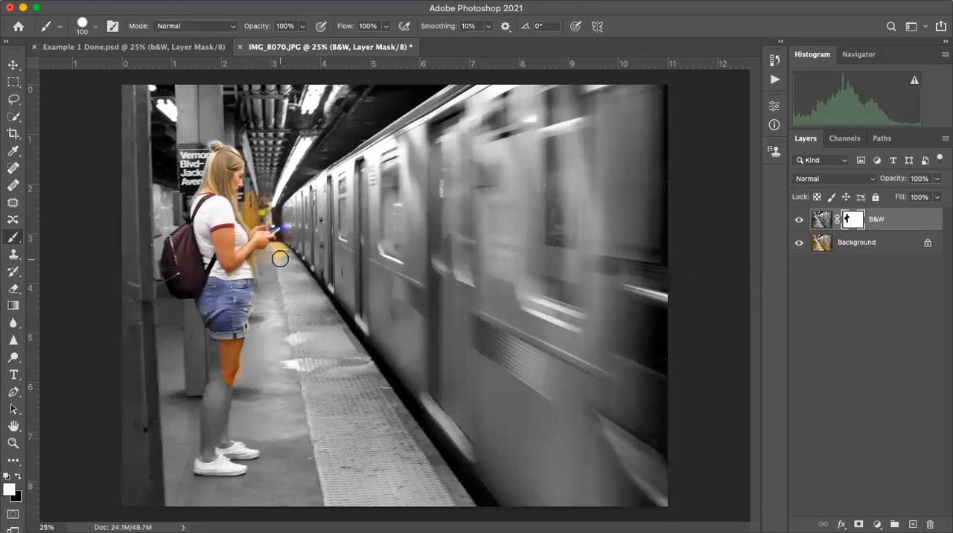
mouse_move(270, 263)
mouse_down()
mouse_move(283, 244)
mouse_move(282, 263)
mouse_move(290, 235)
mouse_move(290, 220)
mouse_move(273, 213)
mouse_up()
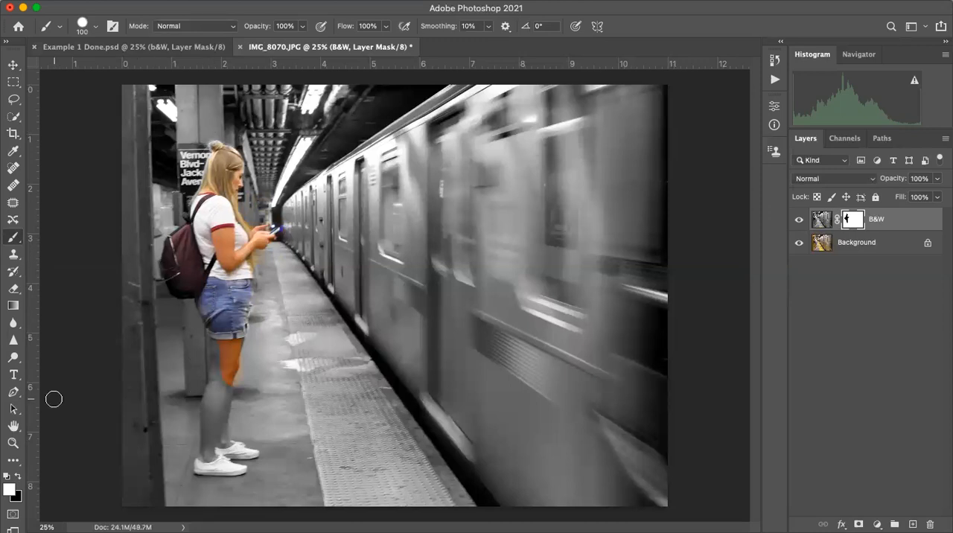
- Paint black on the mask along the back of the hair and, with a 25 px brush, over the bun, and switch the foreground back to white
key(super+plus)
key(super+plus)
key(super+plus)
key(super+plus)
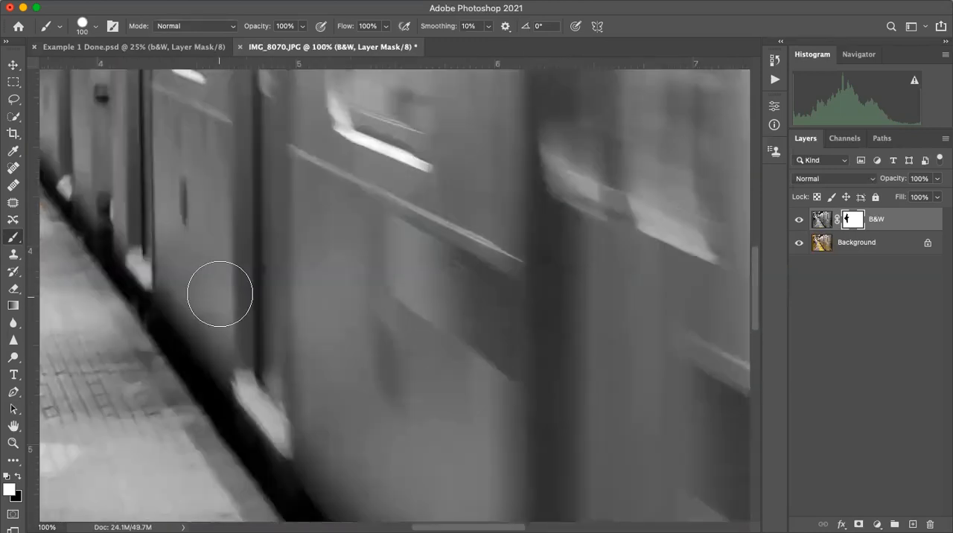
drag(171, 293, 693, 290)
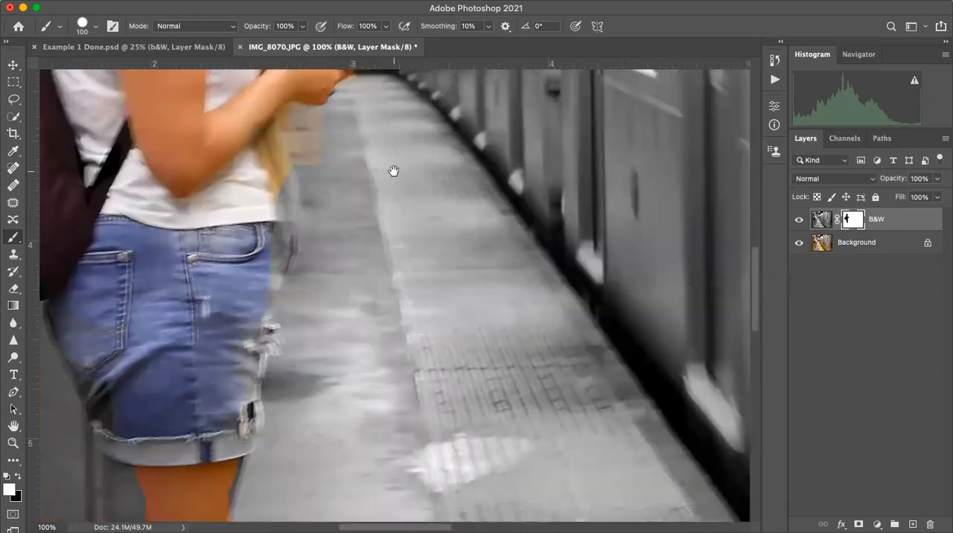
drag(394, 172, 591, 297)
drag(387, 180, 579, 344)
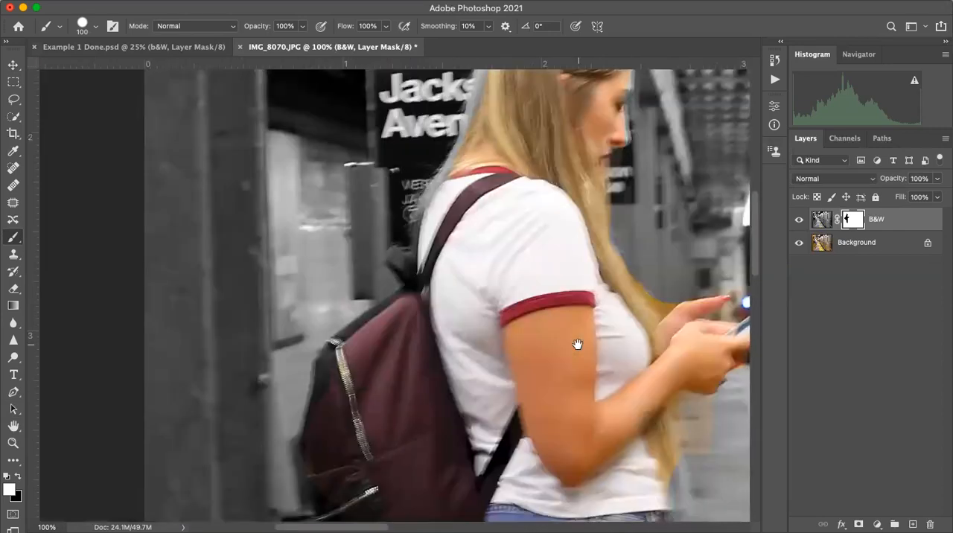
drag(570, 81, 462, 350)
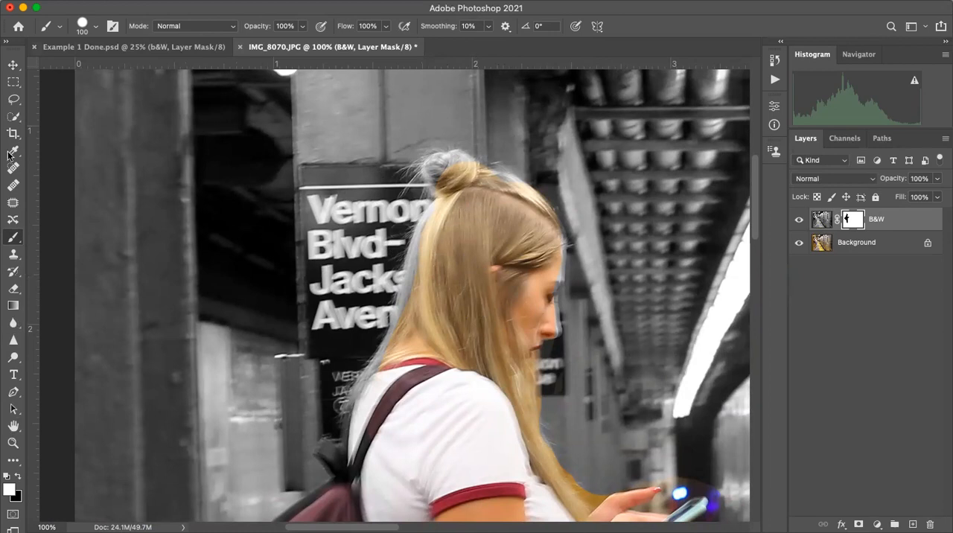
click(17, 477)
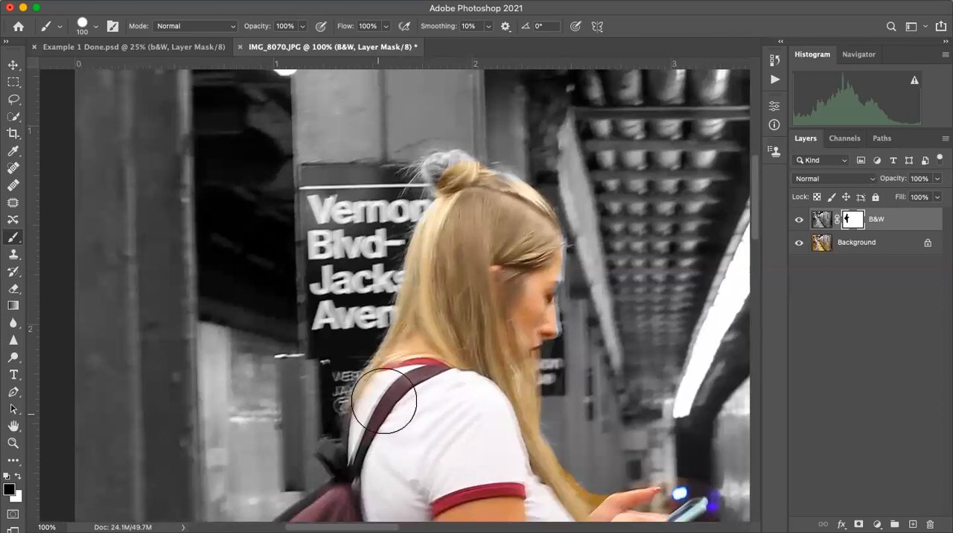
key(bracketleft)
key(bracketleft)
key(bracketleft)
key(bracketleft)
key(bracketleft)
key(bracketleft)
key(bracketleft)
key(bracketleft)
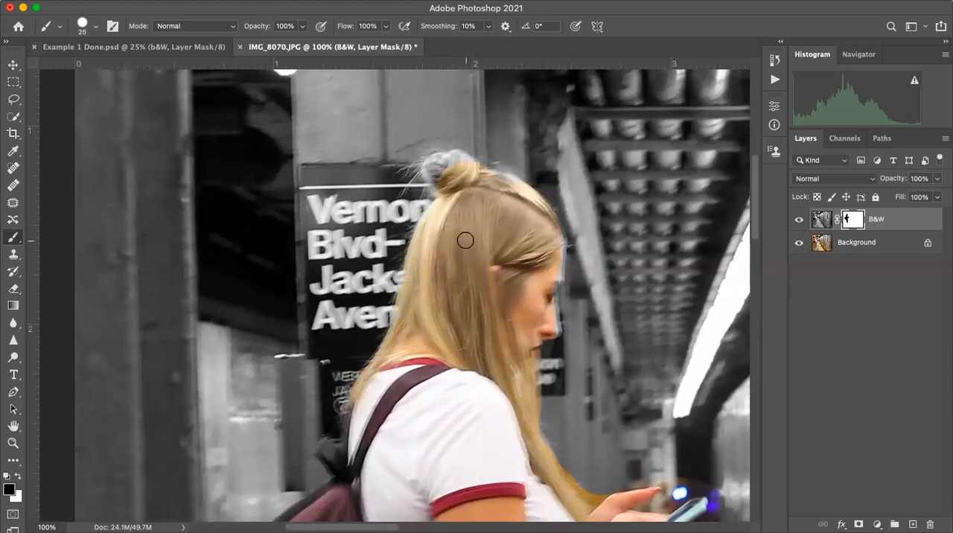
mouse_move(438, 167)
mouse_down()
mouse_move(440, 192)
mouse_move(431, 160)
mouse_move(451, 157)
mouse_move(533, 198)
mouse_up()
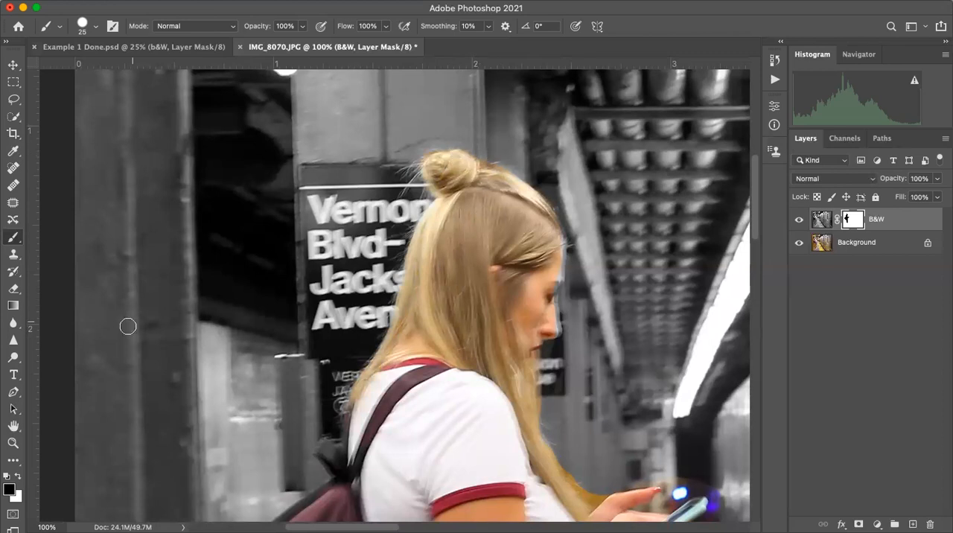
click(18, 476)
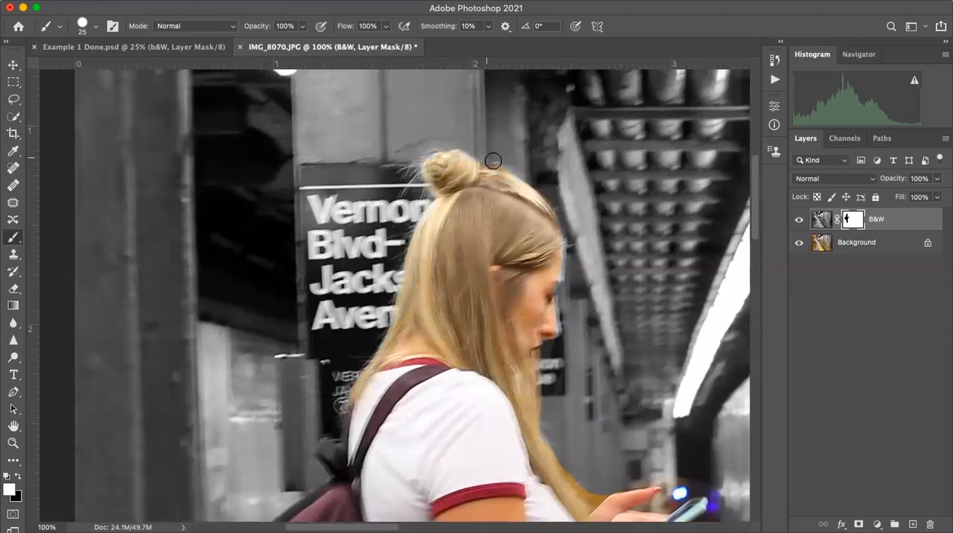
- Save the finished Example 1 Done.psd document on the computer in Downloads as Person B&W Pop.psd in Photoshop format
click(132, 47)
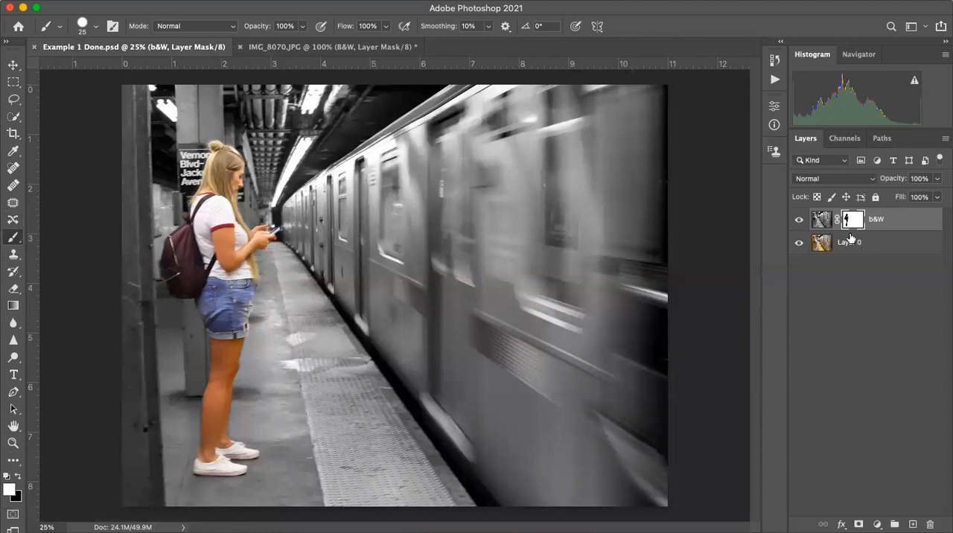
click(101, 1)
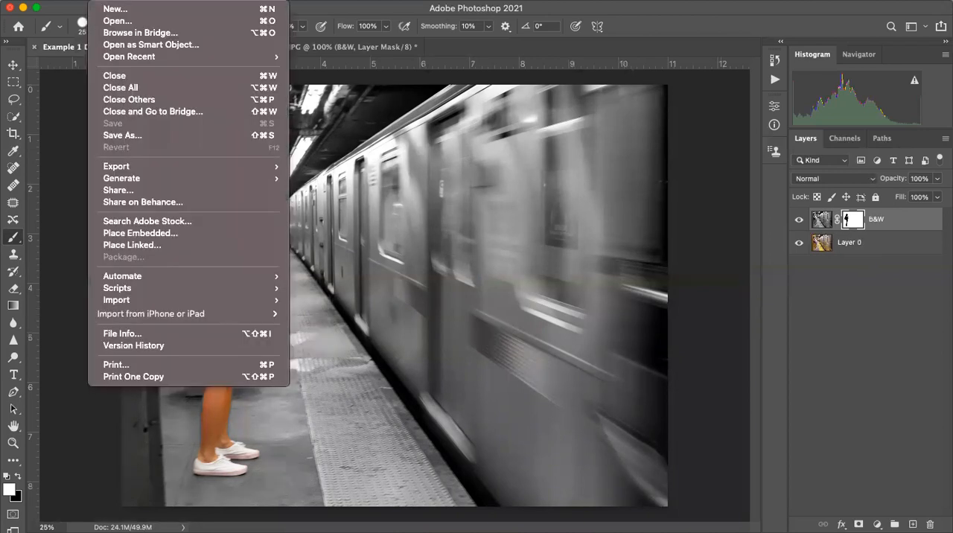
click(130, 135)
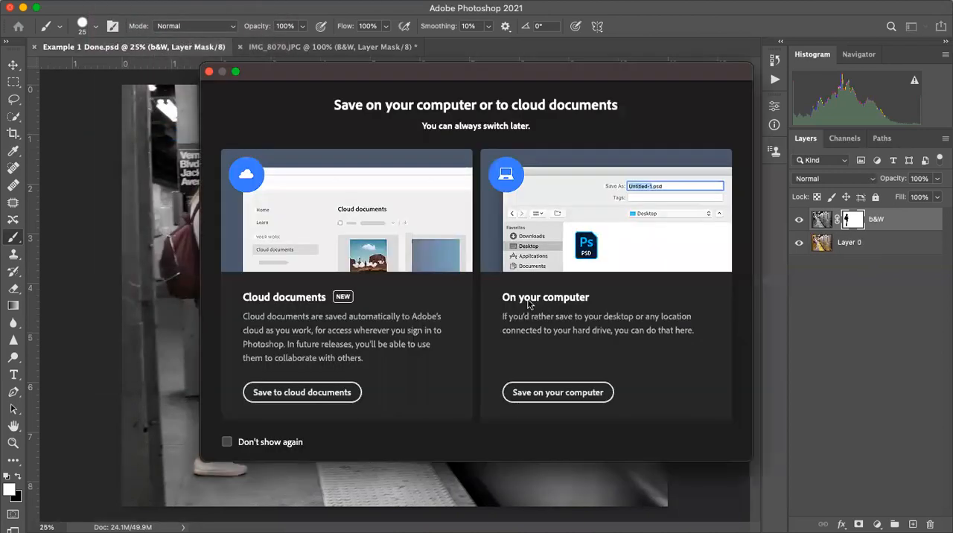
click(547, 393)
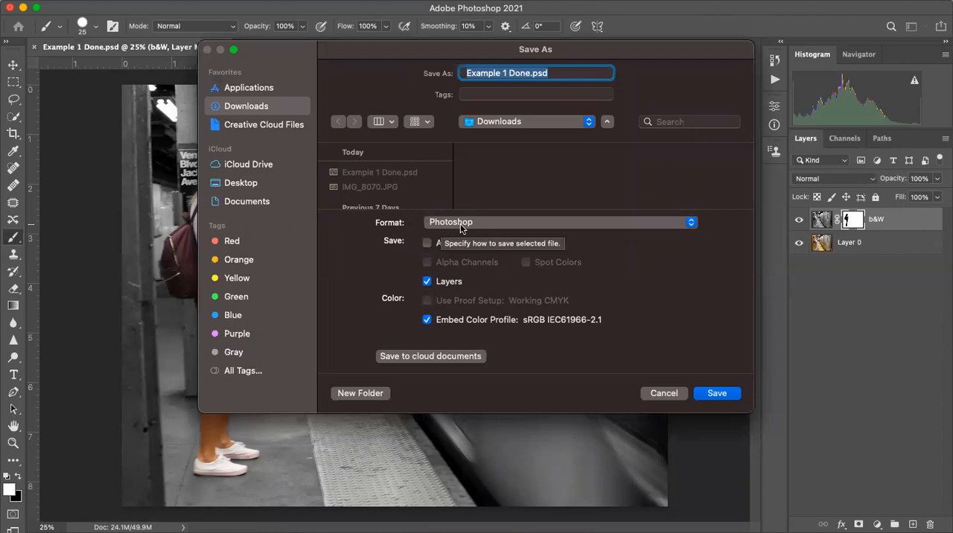
click(505, 72)
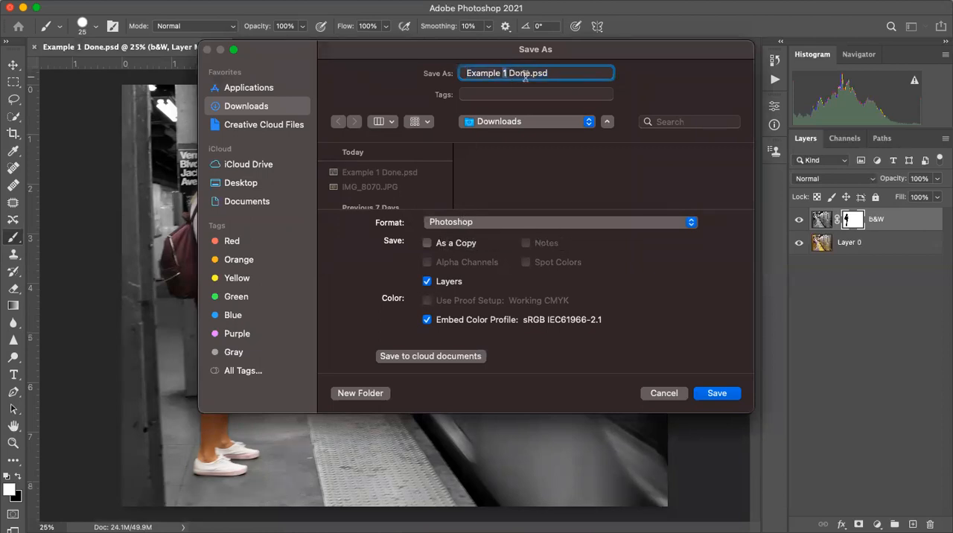
drag(527, 73, 449, 79)
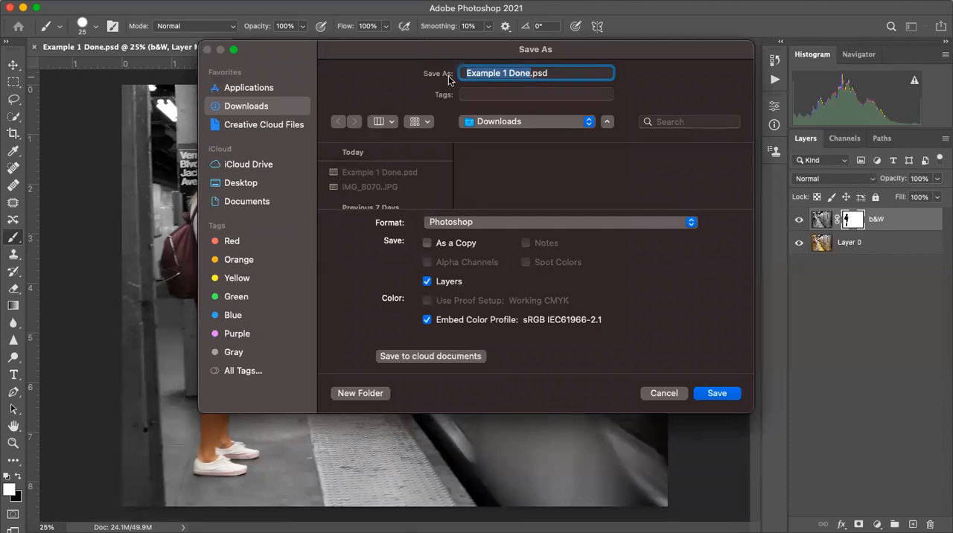
text(Person )
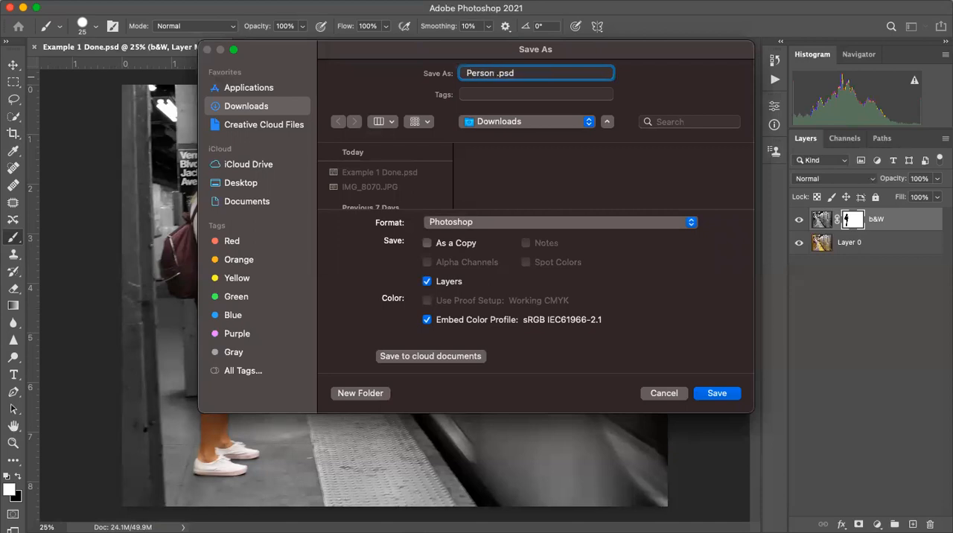
text(B&W Pop)
click(729, 395)
click(625, 209)
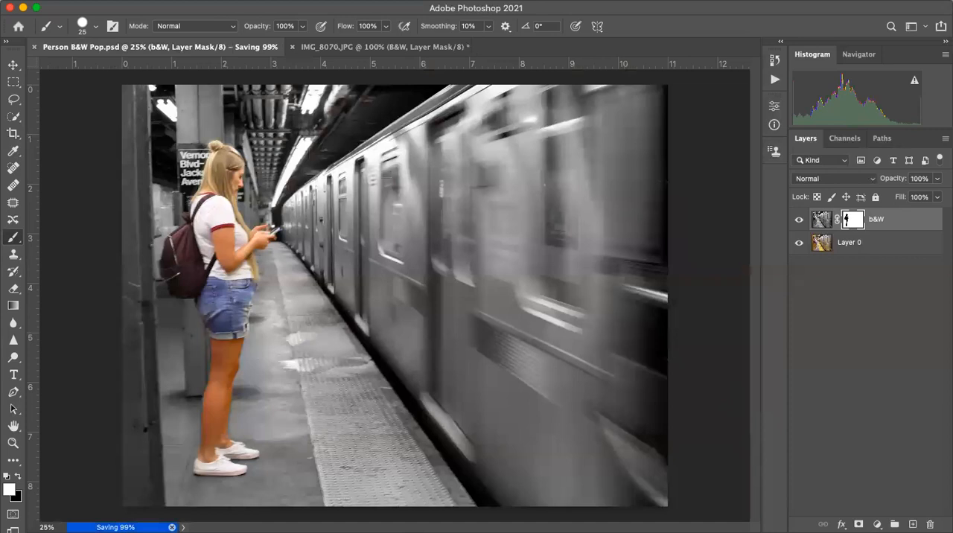
- Export the finished image to Downloads as Person B&W Pop.jpg in JPG format at 100% quality
click(102, 1)
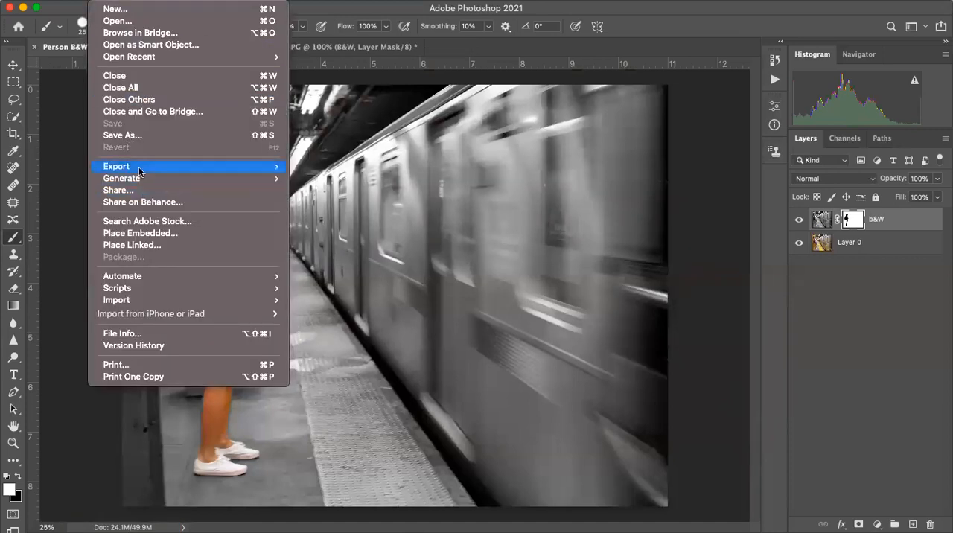
mouse_move(274, 167)
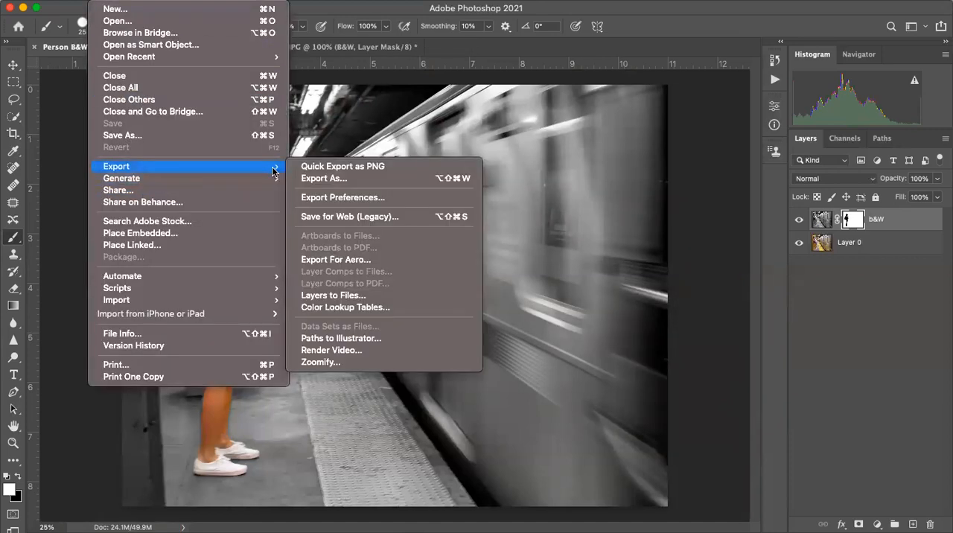
click(311, 178)
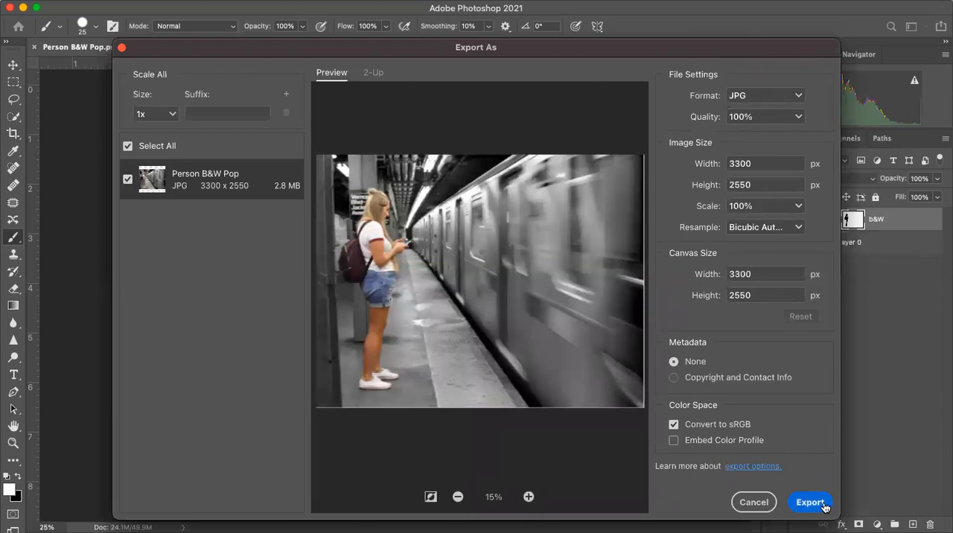
click(824, 505)
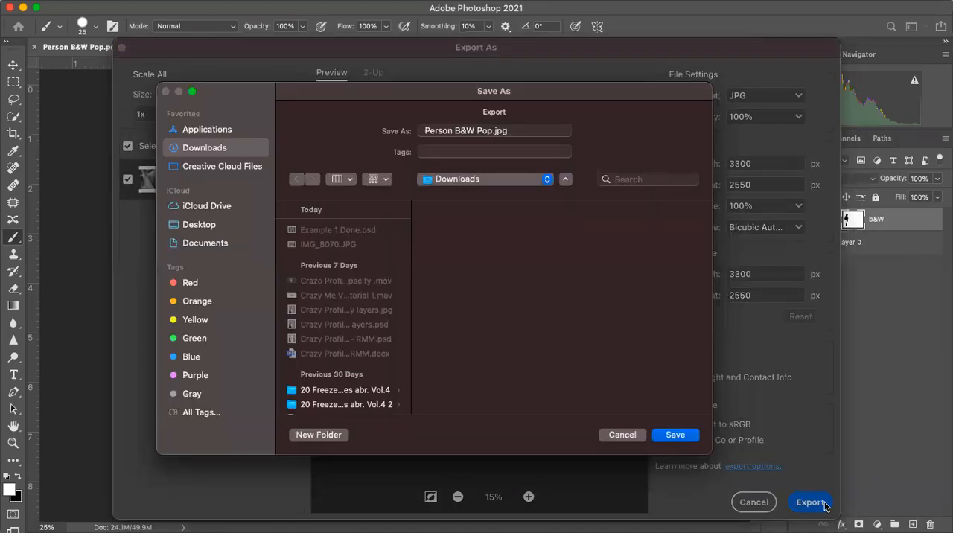
click(683, 434)
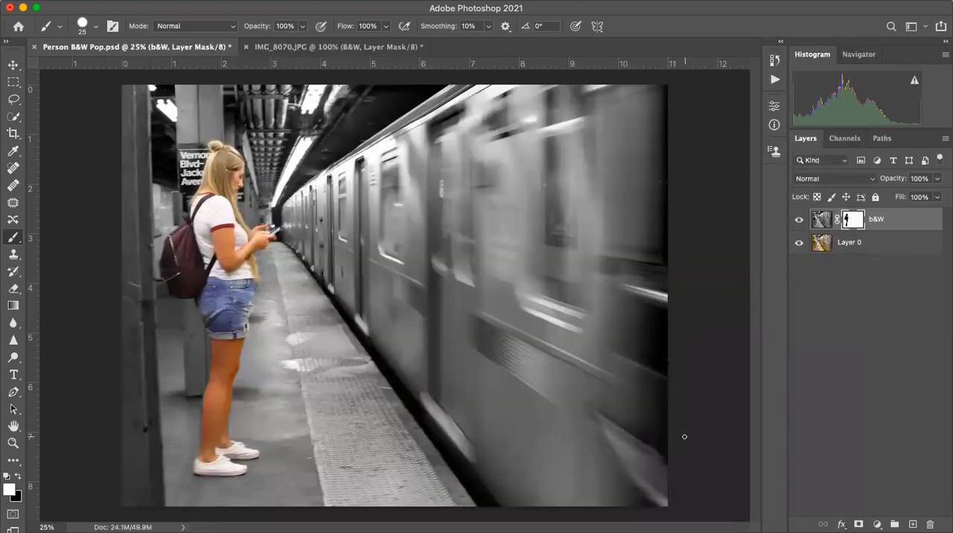
- Return to the IMG_8070.JPG document and fit the whole photo in view
click(324, 47)
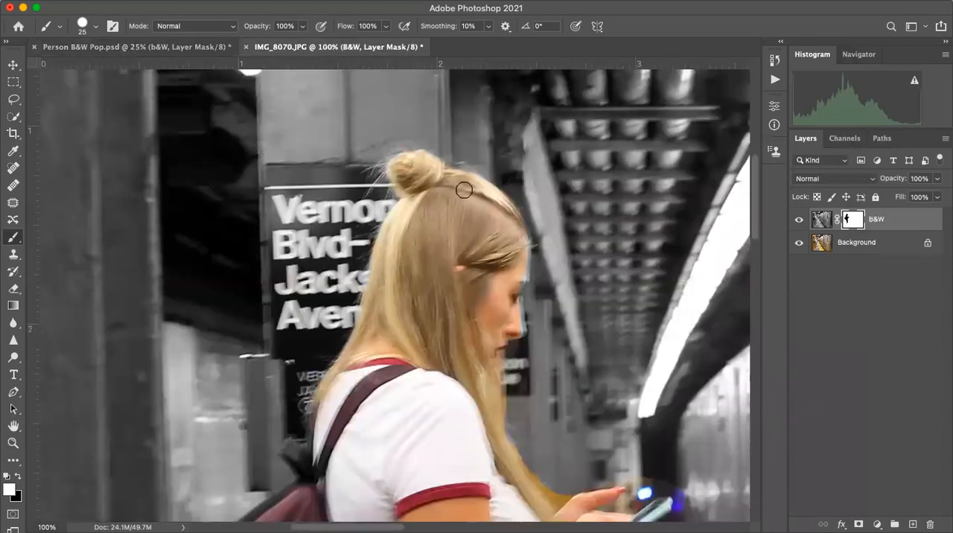
key(super+0)
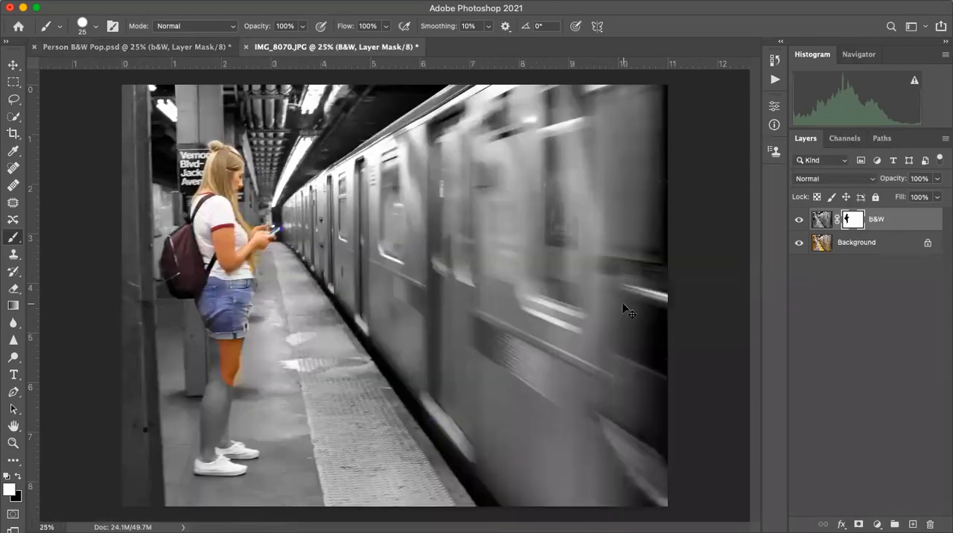